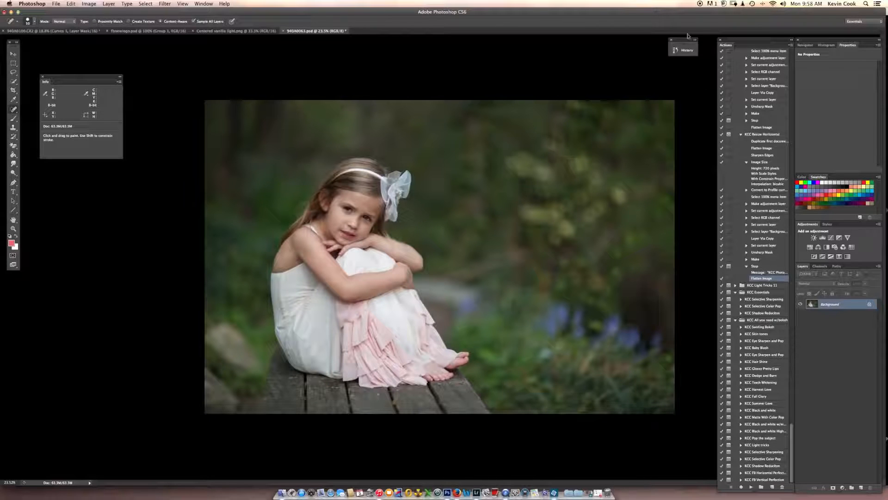
Compare the photo's opening state with its last Spot Healing Brush state in the history, ending on the retouched version.
left_click_drag(688, 41, 702, 40)
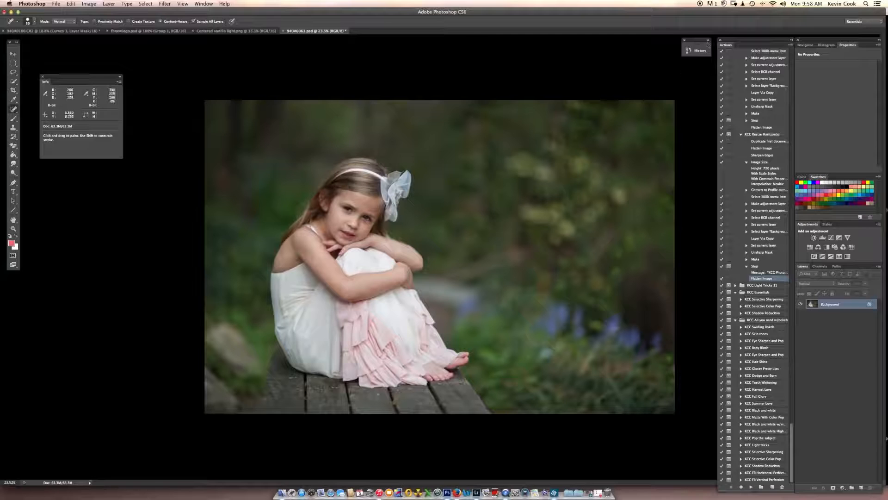
left_click(708, 41)
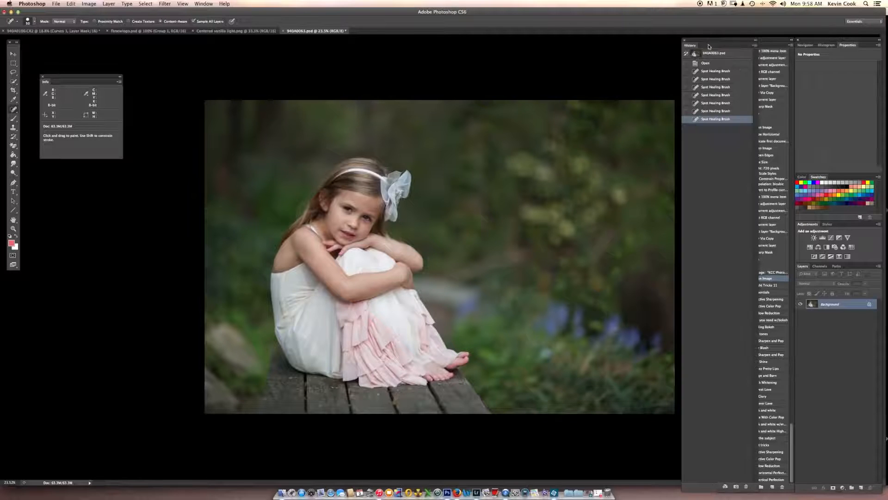
left_click(712, 64)
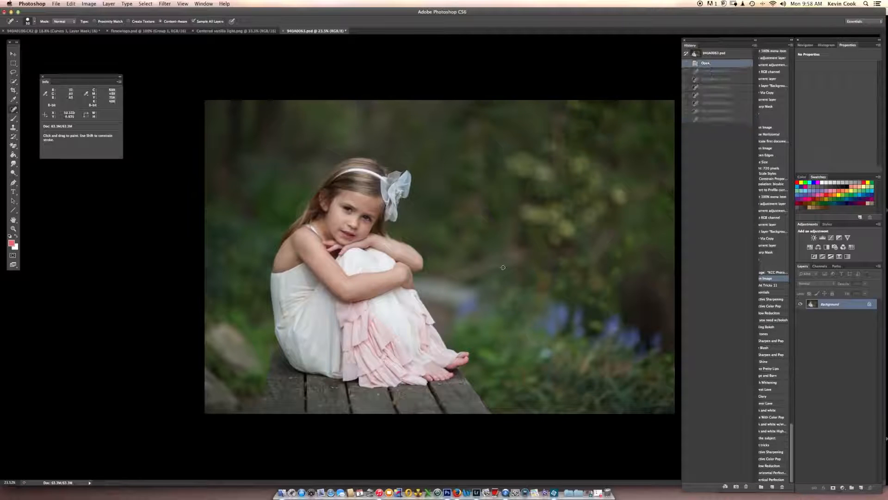
left_click(727, 119)
left_click(756, 41)
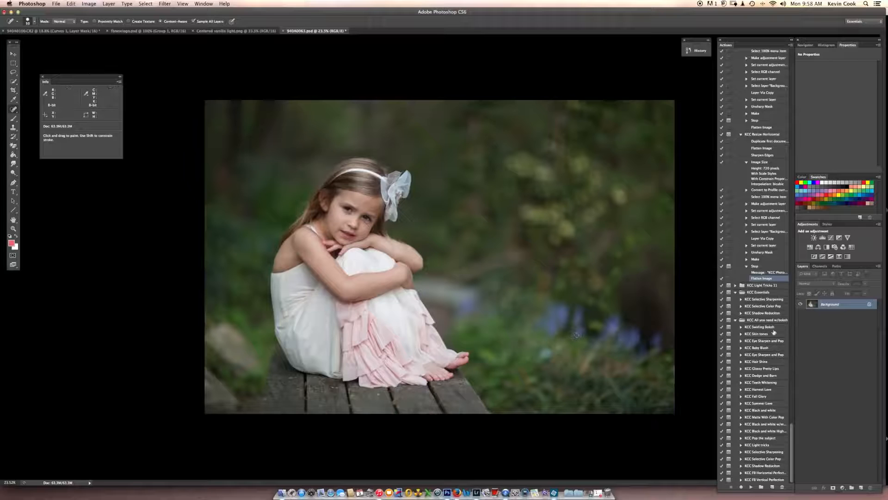
Run the KCC Swirling Bokeh action, dismiss its message and expand the KCC Swirling Butter layer group.
left_click(770, 327)
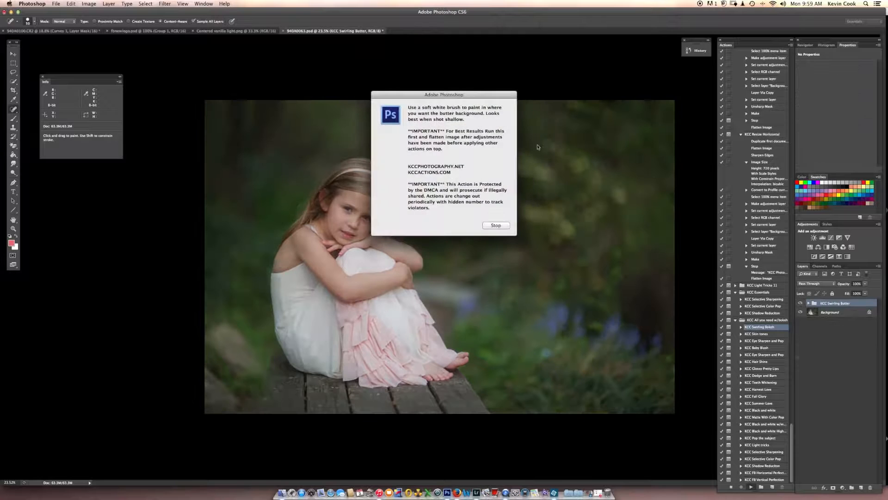
left_click(502, 226)
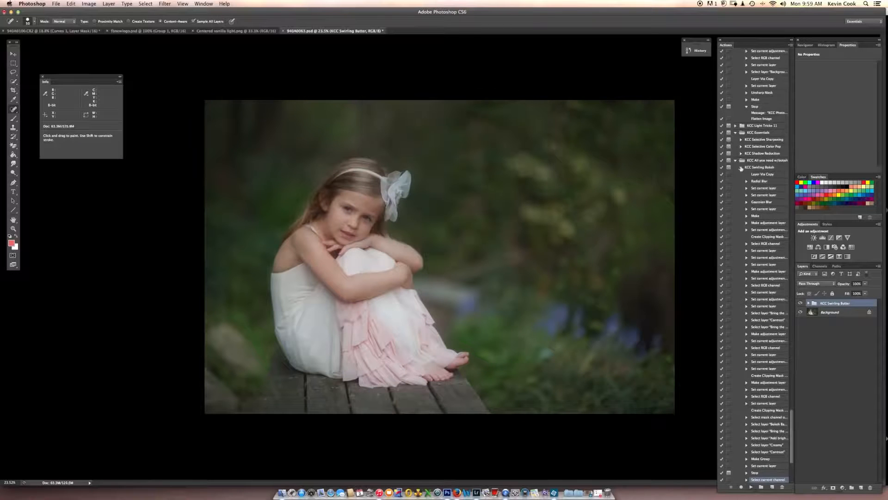
left_click(809, 303)
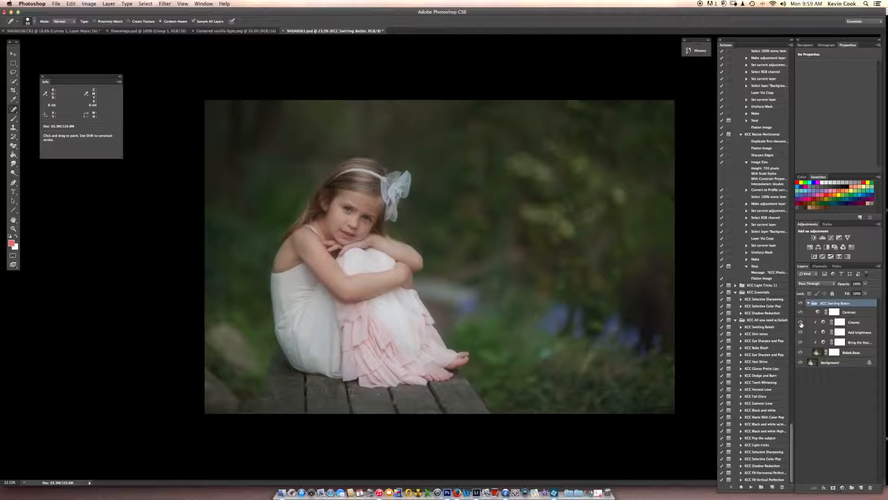
Compare the image with and without the Creamy layer and leave that layer hidden.
left_click(800, 323)
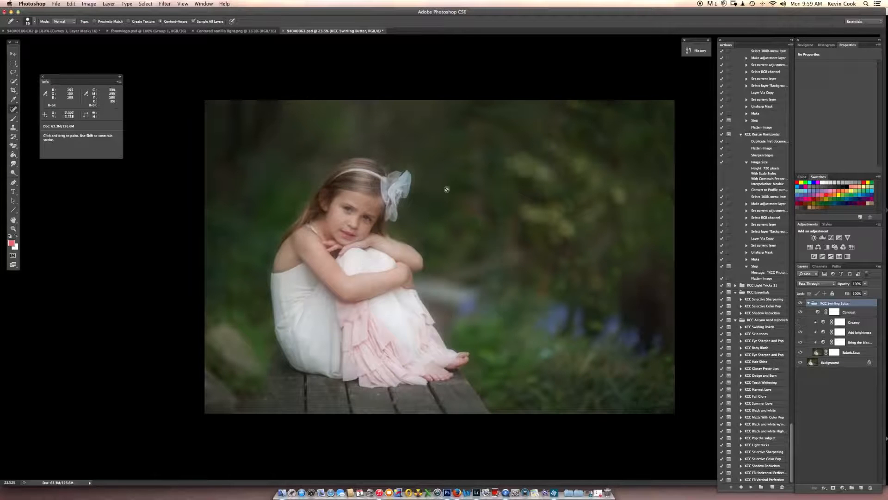
left_click(800, 322)
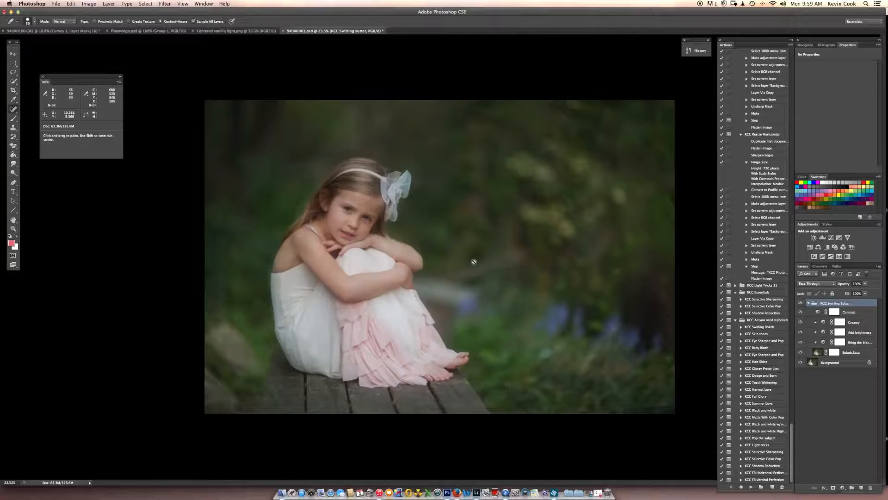
left_click(801, 322)
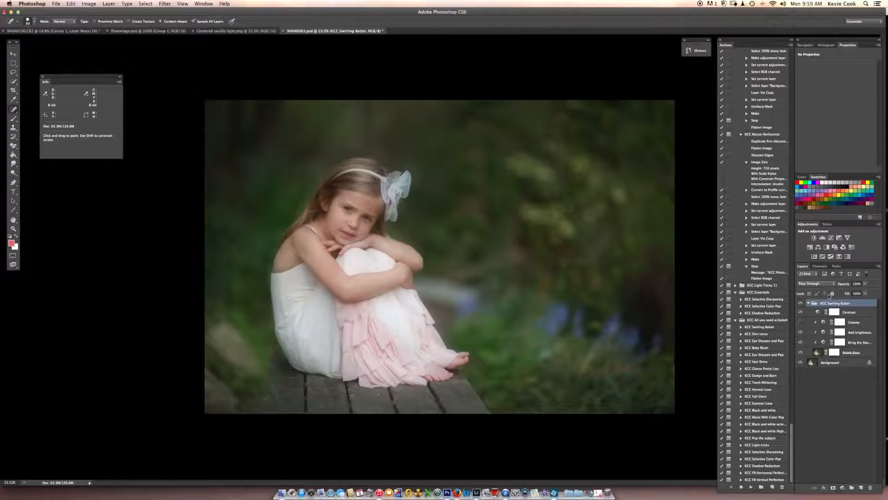
left_click(809, 304)
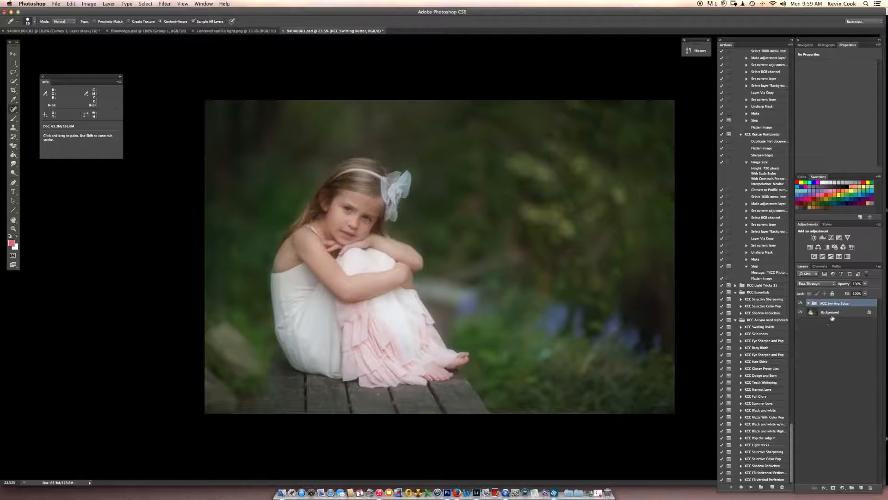
Paint black with an enlarged brush on the Bokeh Base layer mask to remove the blur from the girl's head, body and dress.
left_click(810, 304)
left_click(835, 353)
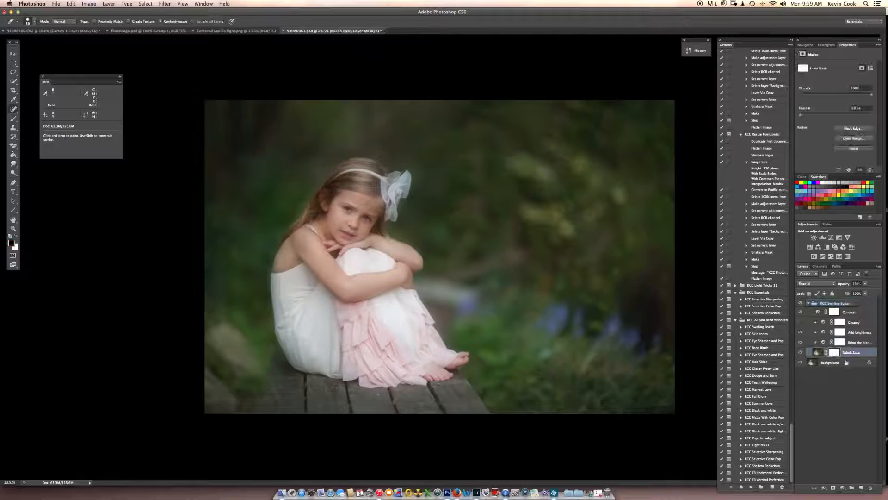
key("b")
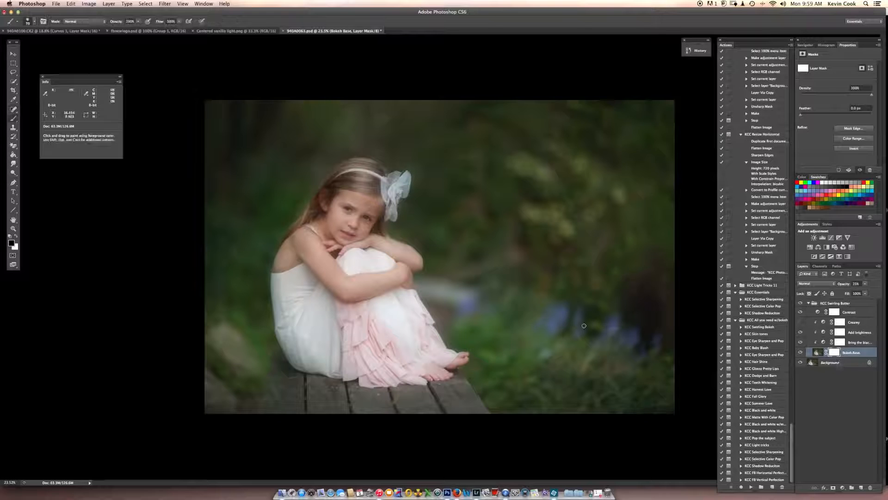
key("bracketright")
key("bracketright")
key("bracketright")
key("bracketright")
key("bracketright")
key("bracketright")
key("bracketright")
key("bracketright")
key("bracketright")
key("bracketright")
key("bracketright")
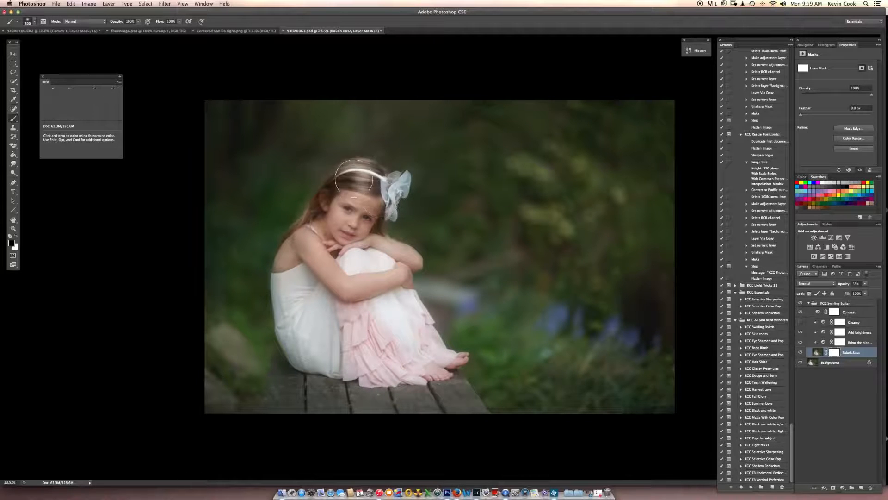
mouse_move(354, 178)
left_mouse_down()
mouse_move(333, 212)
mouse_move(349, 203)
mouse_move(325, 217)
left_mouse_up()
key("bracketright")
key("bracketright")
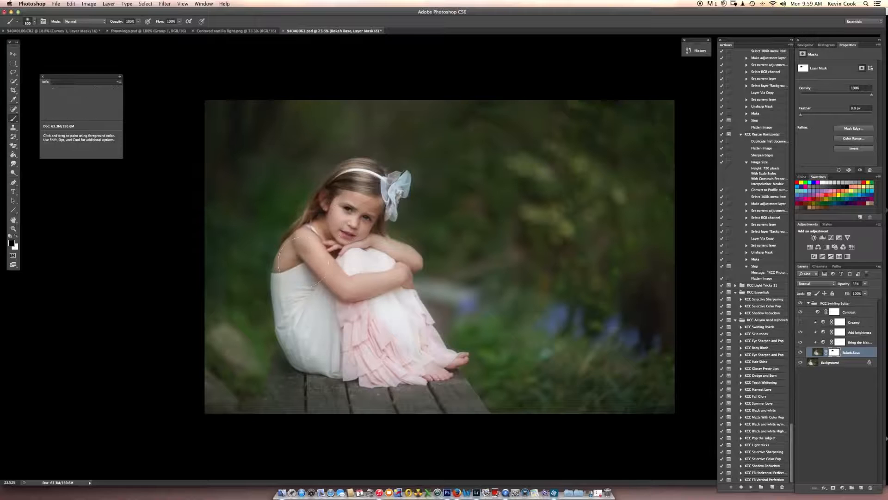
mouse_move(304, 262)
left_mouse_down()
mouse_move(306, 343)
mouse_move(317, 347)
mouse_move(296, 281)
mouse_move(423, 366)
mouse_move(439, 361)
mouse_move(398, 277)
mouse_move(380, 203)
mouse_move(360, 186)
mouse_move(351, 250)
left_mouse_up()
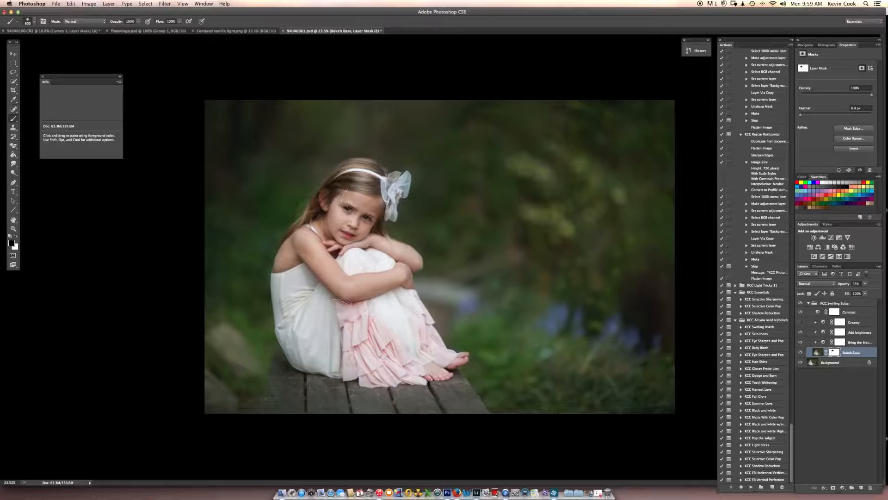
mouse_move(358, 347)
left_mouse_down()
mouse_move(390, 366)
mouse_move(438, 360)
mouse_move(374, 360)
mouse_move(300, 342)
mouse_move(292, 330)
mouse_move(311, 245)
mouse_move(365, 191)
mouse_move(386, 191)
mouse_move(400, 292)
mouse_move(443, 366)
left_mouse_up()
Extend the black area of the Bokeh Base mask over the wooden boards, checking the coverage with the mask overlay.
key("backslash")
key("x")
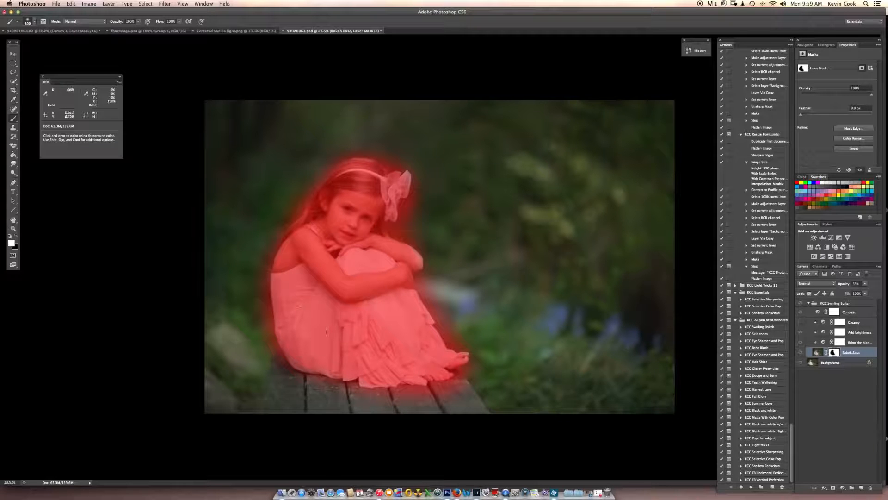
key("backslash")
key("x")
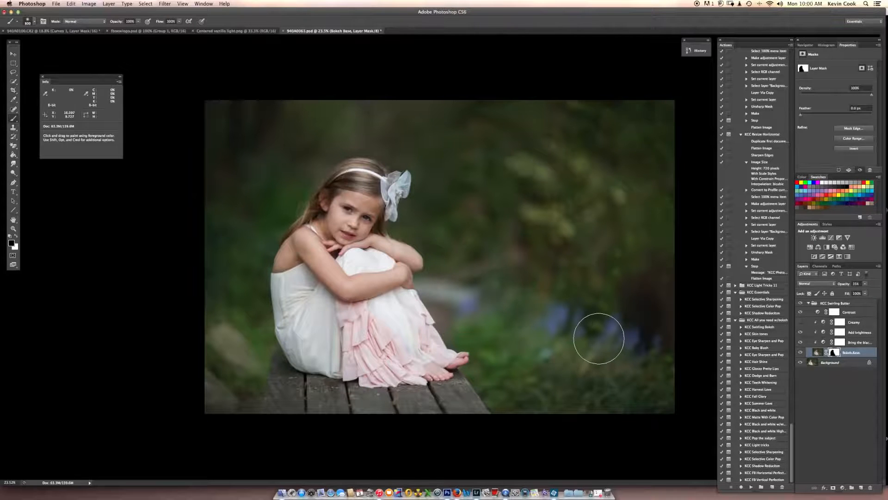
key("backslash")
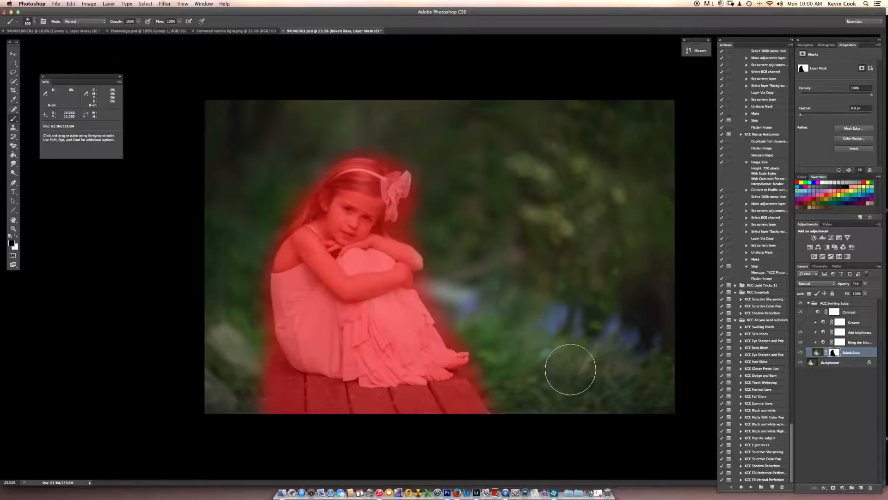
key("backslash")
Fine-tune the opacity of the Bokeh Base layer and collapse the KCC Swirling Butter group.
left_click(865, 284)
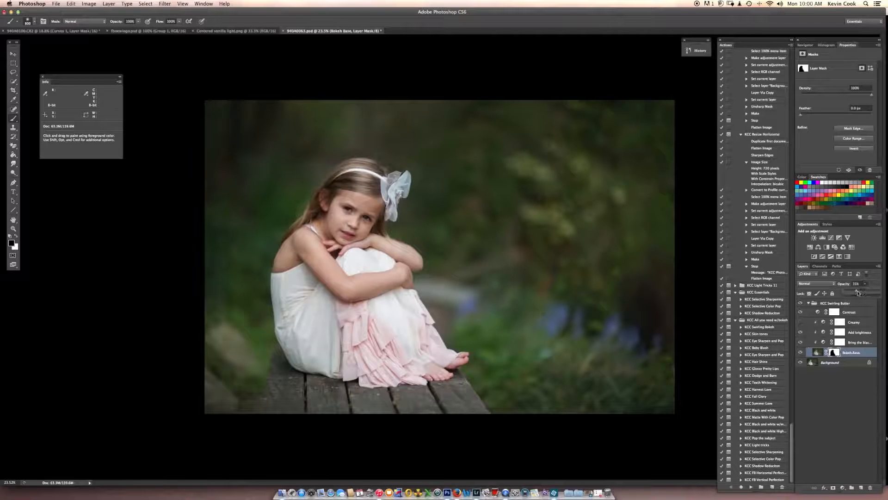
left_click_drag(858, 293, 857, 292)
left_click(809, 304)
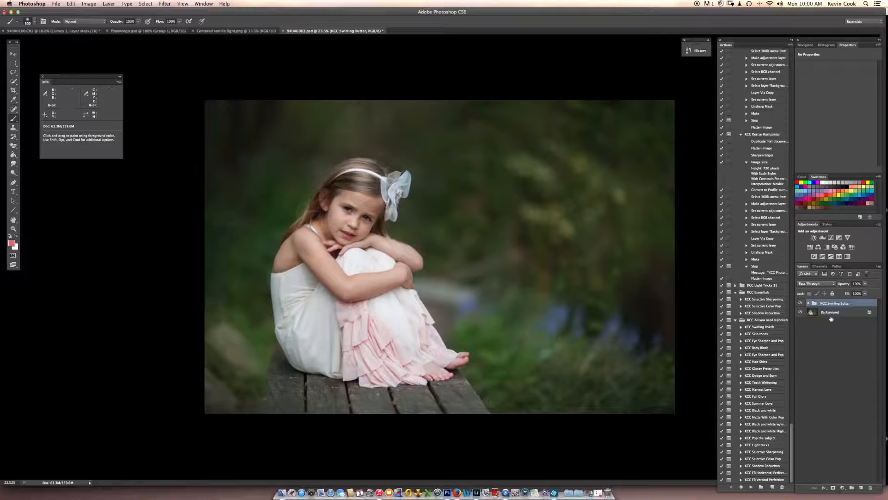
Run the KCC Skin Tones action from the Background layer and dismiss its message.
left_click(831, 317)
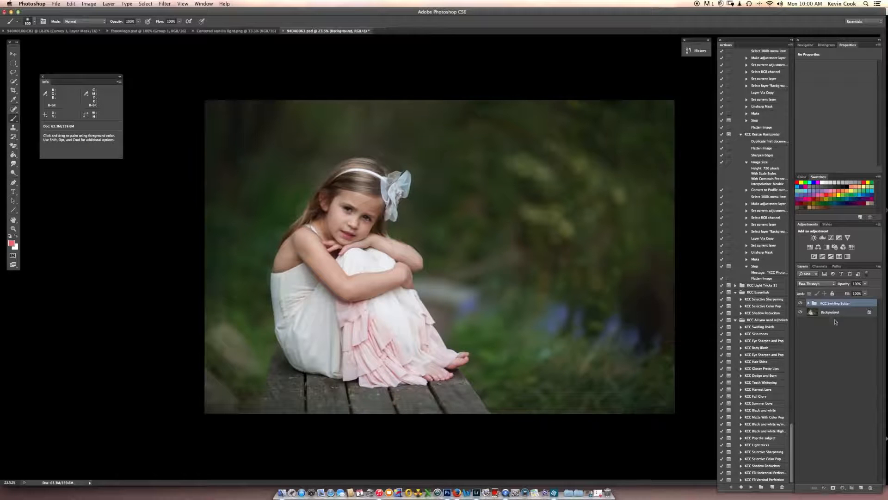
left_click(760, 334)
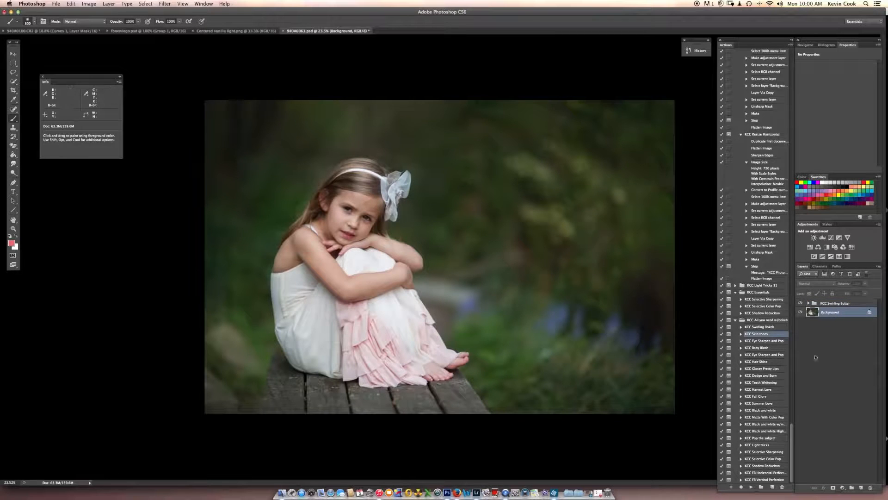
left_click(751, 487)
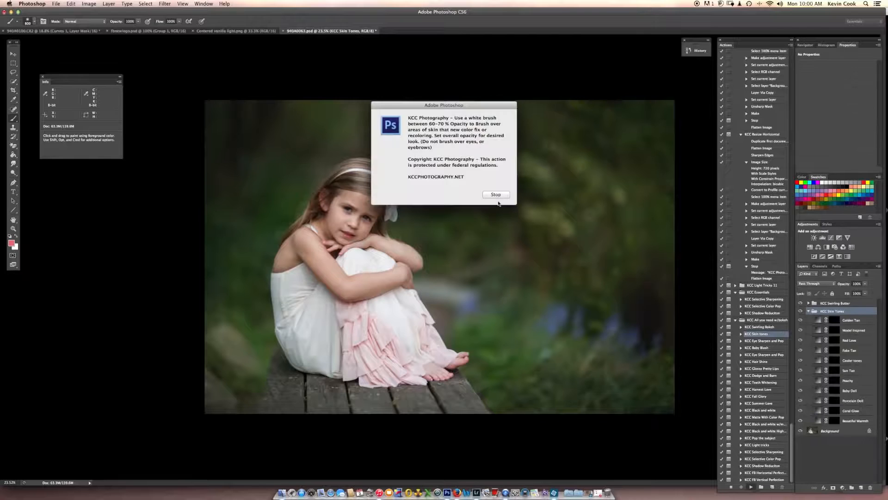
left_click(497, 194)
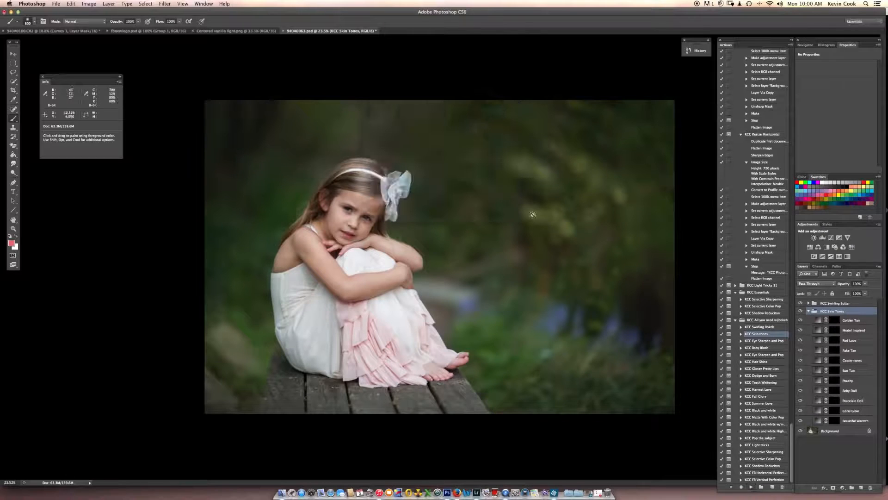
Invert the Beautiful Warmth layer's mask to white, reduce the layer's opacity to about 15%, and collapse the KCC Skin Tones group.
left_click(833, 421)
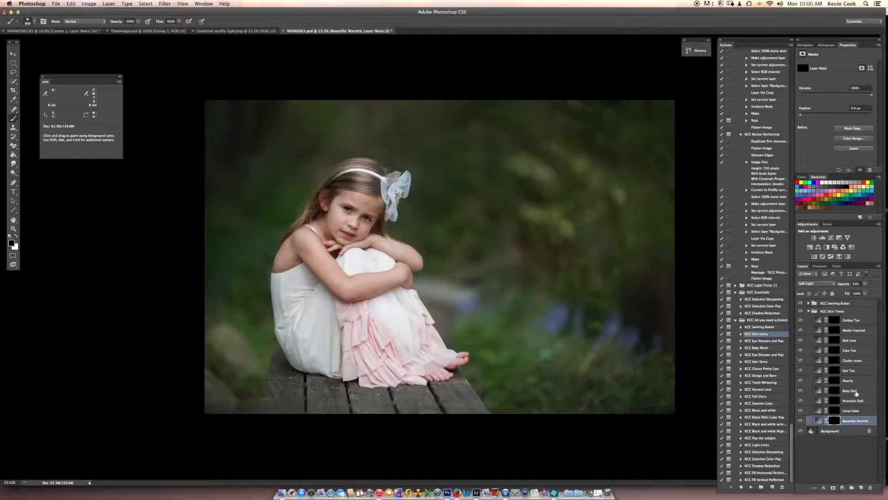
key("super+i")
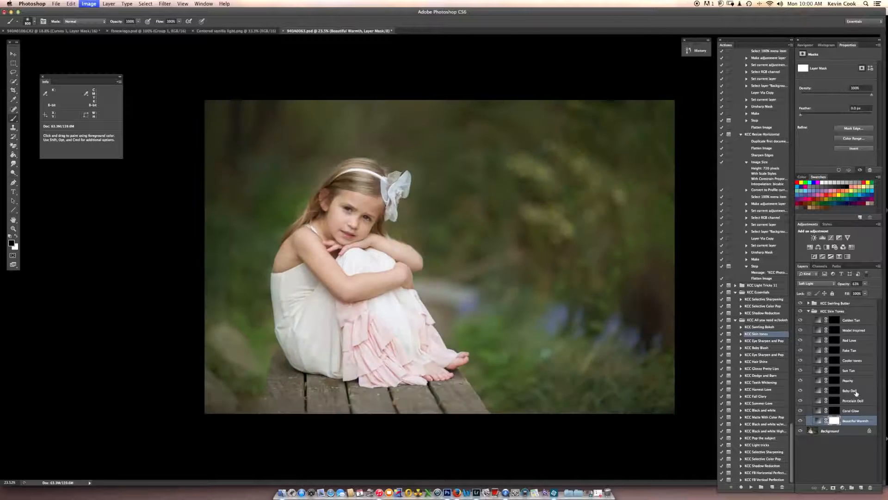
left_click(865, 284)
left_click_drag(864, 291, 848, 294)
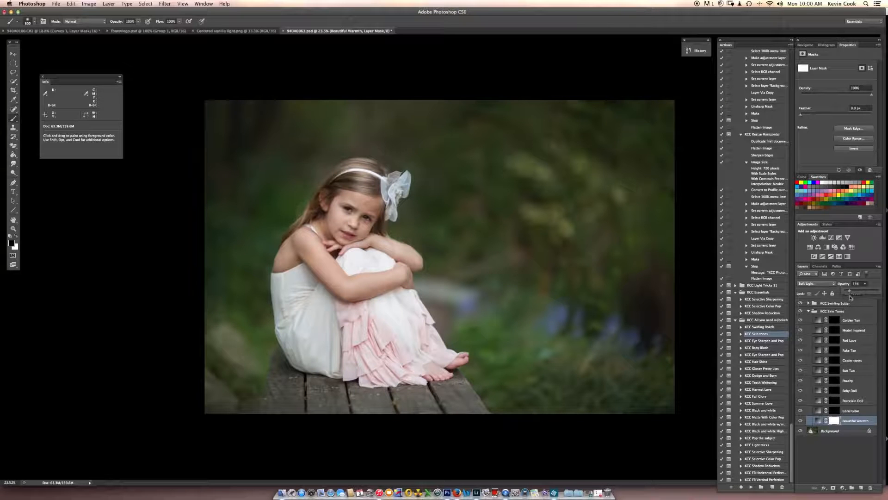
left_click(800, 420)
left_click(800, 420)
left_click(865, 283)
left_click(807, 311)
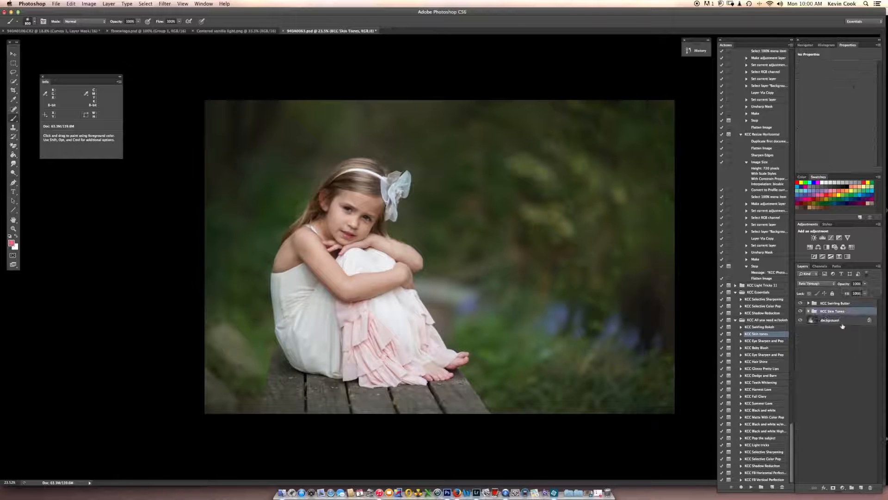
Run the KCC Fall Glory action from the Background layer and dismiss its message.
left_click(837, 321)
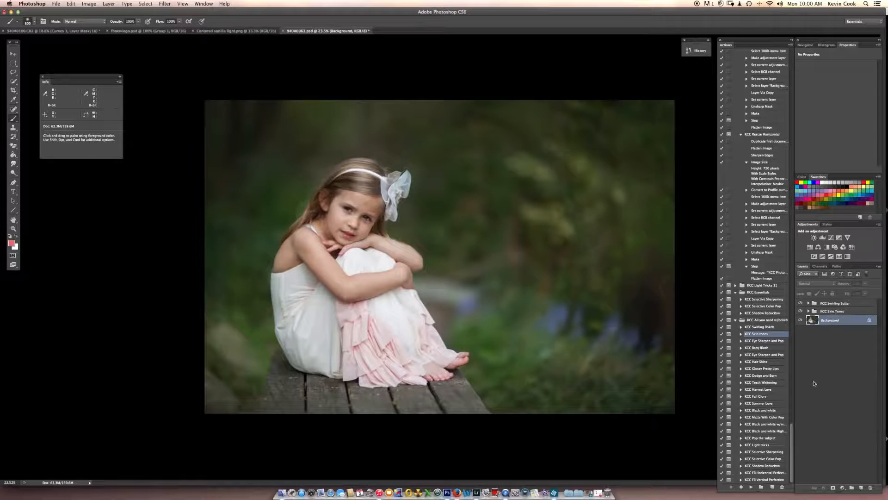
left_click(762, 397)
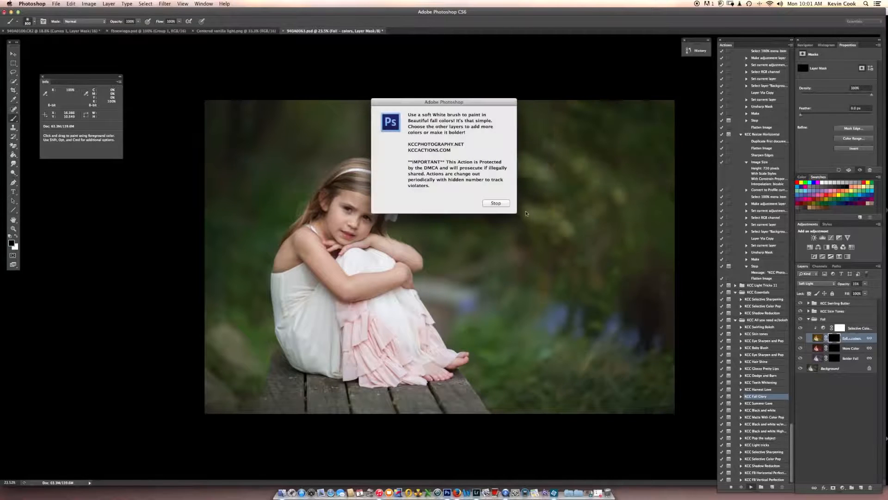
left_click(502, 205)
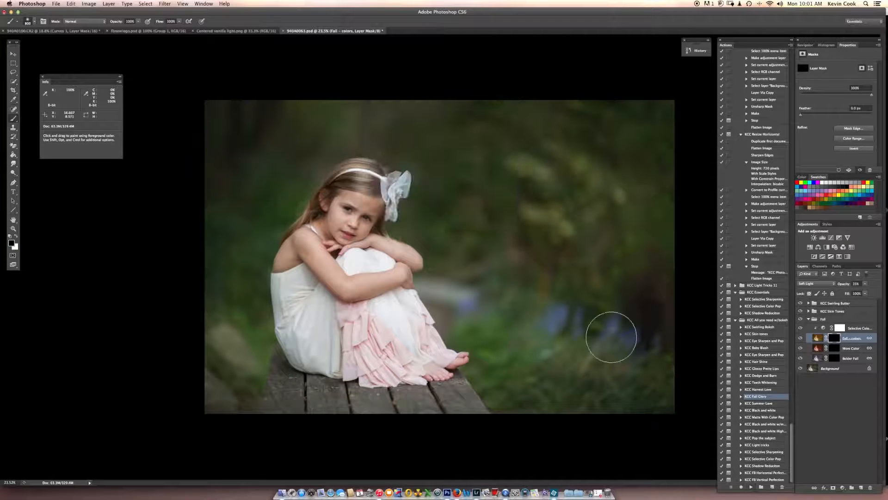
Paint white on the Fall colors layer mask over the background to the left of and above the girl.
key("x")
mouse_move(223, 357)
left_mouse_down()
mouse_move(222, 399)
mouse_move(233, 405)
mouse_move(250, 334)
mouse_move(236, 309)
left_mouse_up()
key("bracketright")
key("bracketright")
mouse_move(224, 273)
left_mouse_down()
mouse_move(226, 313)
mouse_move(235, 315)
mouse_move(231, 236)
mouse_move(253, 221)
mouse_move(217, 173)
mouse_move(210, 117)
mouse_move(266, 132)
mouse_move(299, 114)
mouse_move(280, 171)
left_mouse_up()
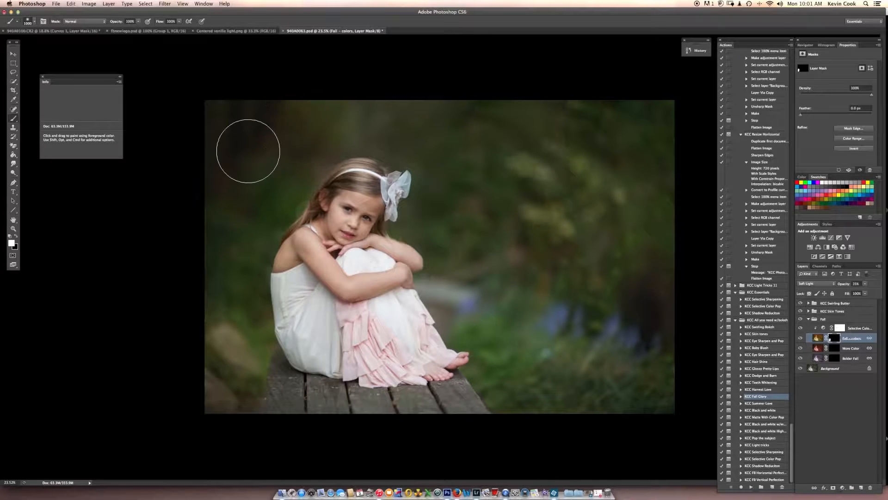
mouse_move(325, 121)
left_mouse_down()
mouse_move(414, 127)
mouse_move(408, 134)
left_mouse_up()
Paint the fall colors into the trees and foliage to the right of the girl with a larger white brush.
key("bracketright")
key("bracketright")
key("bracketright")
mouse_move(463, 135)
left_mouse_down()
mouse_move(445, 124)
mouse_move(419, 127)
mouse_move(459, 145)
mouse_move(453, 201)
mouse_move(467, 180)
mouse_move(444, 155)
mouse_move(477, 140)
mouse_move(593, 141)
mouse_move(516, 143)
mouse_move(508, 127)
mouse_move(635, 128)
mouse_move(611, 161)
mouse_move(613, 187)
mouse_move(637, 192)
left_mouse_up()
key("bracketright")
key("bracketright")
key("bracketright")
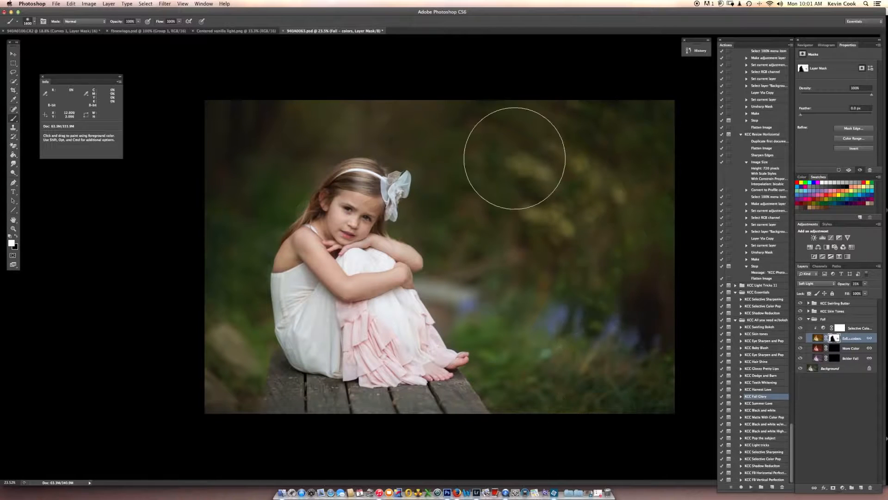
Fill in the remaining fall color around the girl and on the boards with resized brushes, and check the Fall colors layer's effect.
key("bracketleft")
key("bracketleft")
key("bracketleft")
key("bracketleft")
key("bracketleft")
key("bracketleft")
key("bracketleft")
key("bracketleft")
key("bracketleft")
key("bracketleft")
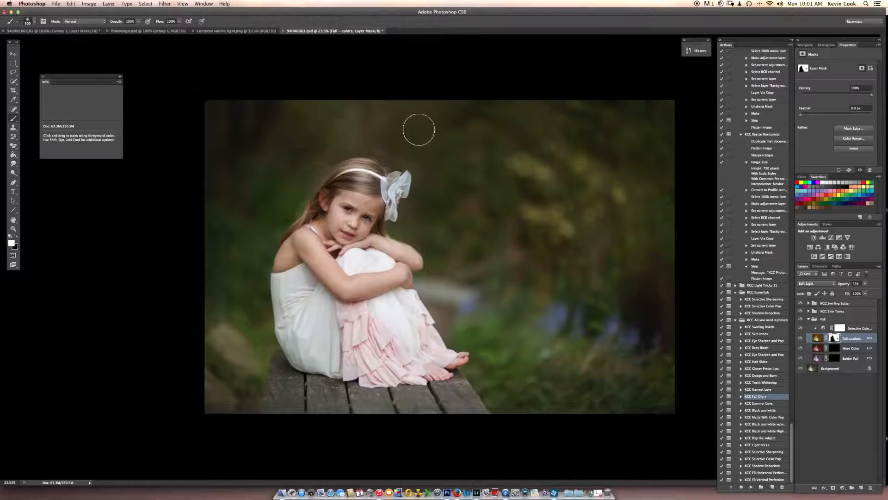
key("bracketright")
key("bracketright")
key("bracketright")
key("bracketright")
key("bracketright")
key("bracketright")
left_click(800, 339)
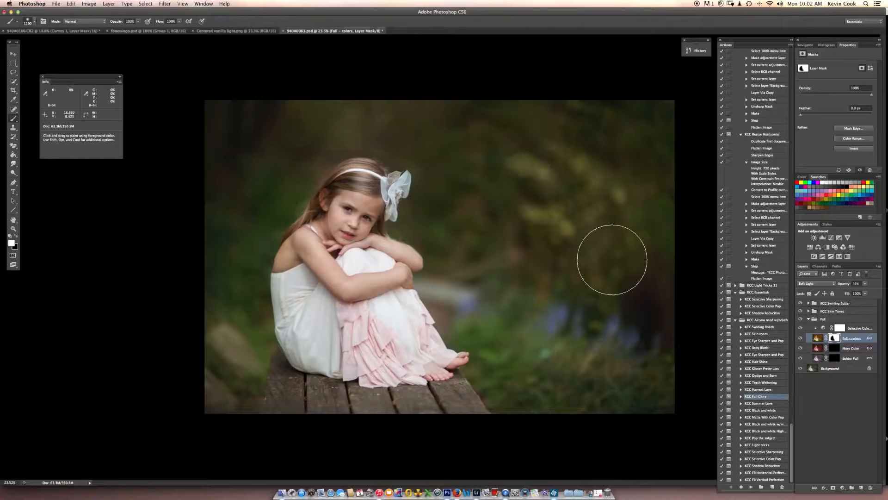
Paint white on the More Color layer mask over the background left of, above and right of the girl, enlarging the brush.
left_click(835, 349)
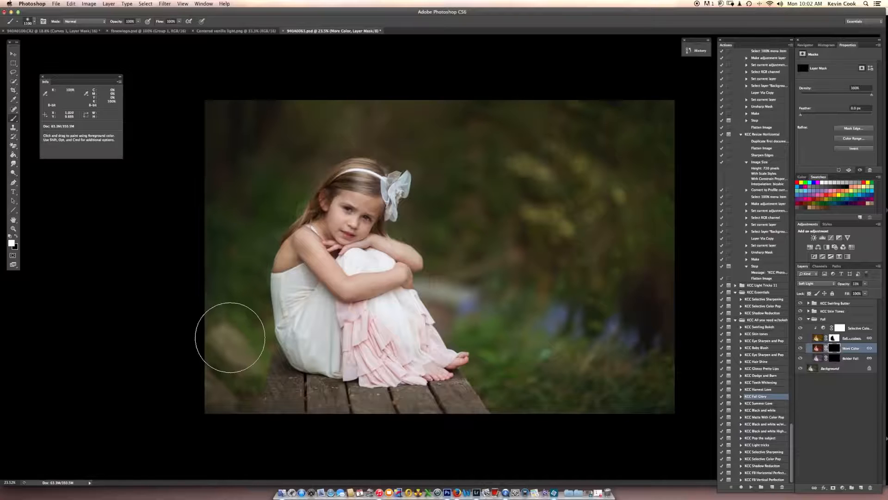
left_click_drag(230, 336, 227, 380)
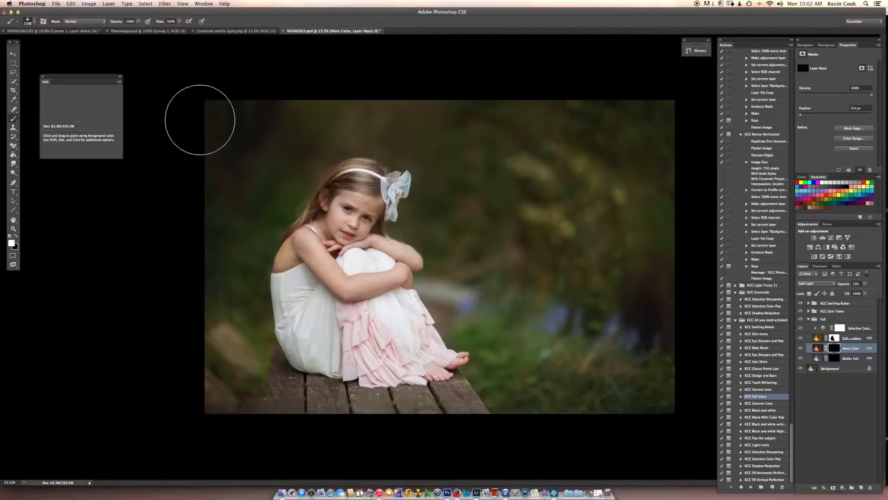
mouse_move(297, 140)
left_mouse_down()
mouse_move(385, 116)
mouse_move(462, 136)
mouse_move(443, 126)
mouse_move(500, 158)
mouse_move(505, 192)
mouse_move(467, 141)
mouse_move(442, 125)
mouse_move(441, 140)
mouse_move(434, 129)
mouse_move(469, 146)
mouse_move(465, 188)
mouse_move(450, 211)
mouse_move(519, 134)
mouse_move(660, 108)
mouse_move(604, 177)
mouse_move(648, 184)
mouse_move(573, 182)
mouse_move(644, 208)
mouse_move(675, 233)
mouse_move(600, 220)
mouse_move(575, 272)
mouse_move(570, 329)
mouse_move(635, 376)
mouse_move(636, 412)
mouse_move(567, 362)
mouse_move(531, 355)
mouse_move(542, 390)
mouse_move(464, 279)
mouse_move(490, 253)
mouse_move(477, 199)
mouse_move(580, 167)
mouse_move(611, 279)
left_mouse_up()
key("bracketright")
key("bracketright")
key("bracketright")
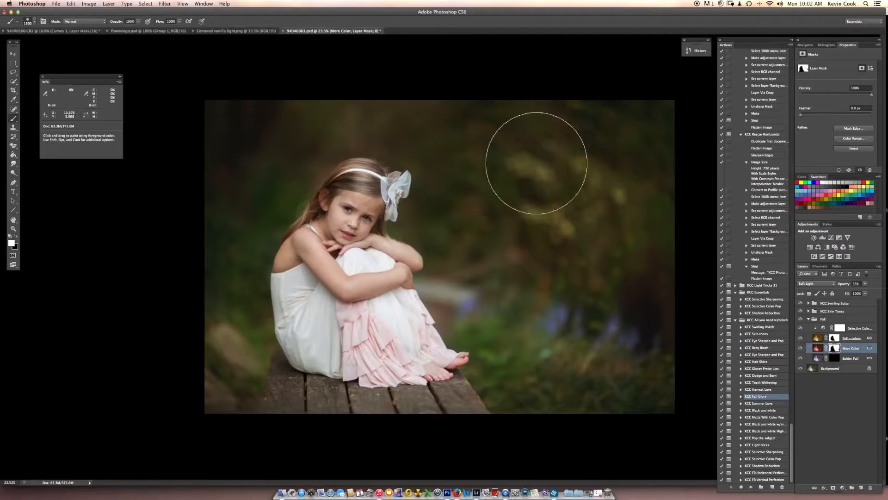
mouse_move(542, 128)
left_mouse_down()
mouse_move(662, 140)
mouse_move(501, 220)
mouse_move(496, 256)
mouse_move(599, 387)
mouse_move(641, 356)
mouse_move(605, 115)
mouse_move(443, 119)
mouse_move(345, 89)
mouse_move(300, 106)
left_mouse_up()
Paint the More Color effect onto the wooden boards with a smaller brush, raise its layer opacity to about 42%, and collapse the Fall group.
key("bracketleft")
key("bracketleft")
key("bracketleft")
key("bracketleft")
key("bracketleft")
key("bracketleft")
key("bracketleft")
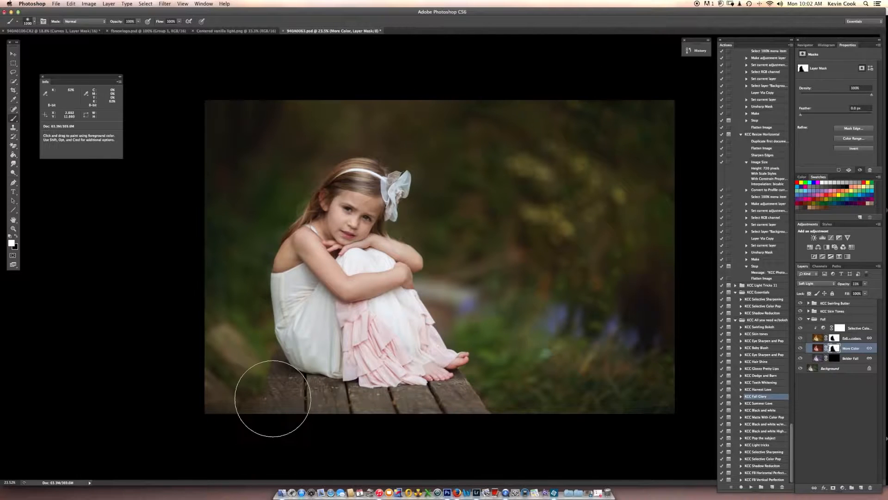
mouse_move(282, 410)
left_mouse_down()
mouse_move(273, 386)
mouse_move(301, 415)
mouse_move(327, 405)
mouse_move(355, 422)
mouse_move(428, 417)
mouse_move(498, 393)
left_mouse_up()
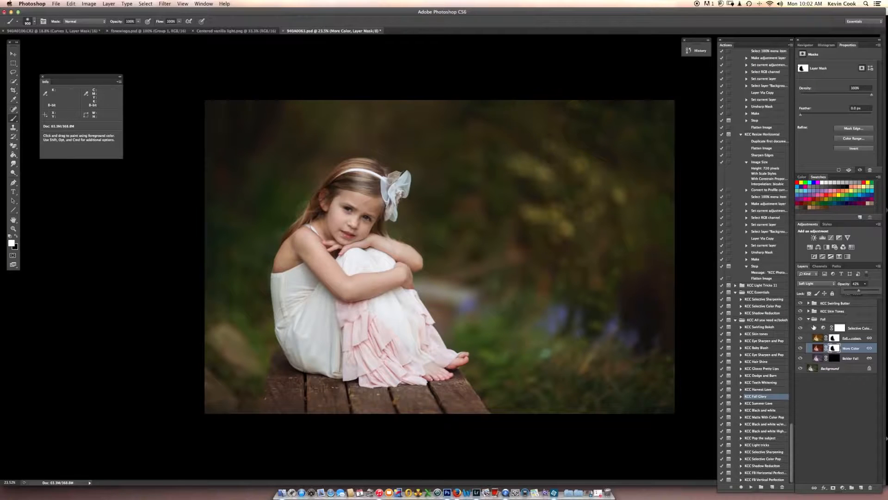
left_click(810, 319)
left_click(809, 319)
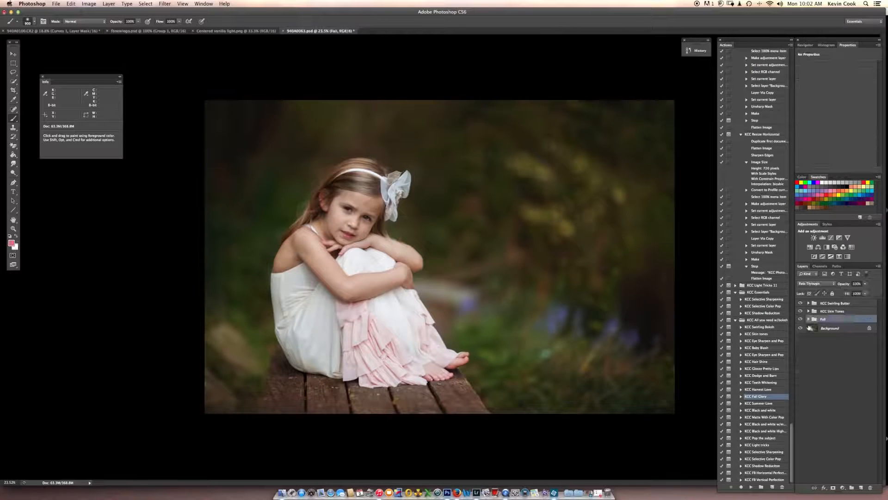
Bring the Centered vanilla light image in above the Background layer and align its glow with the photo's upper edge.
left_click(834, 330)
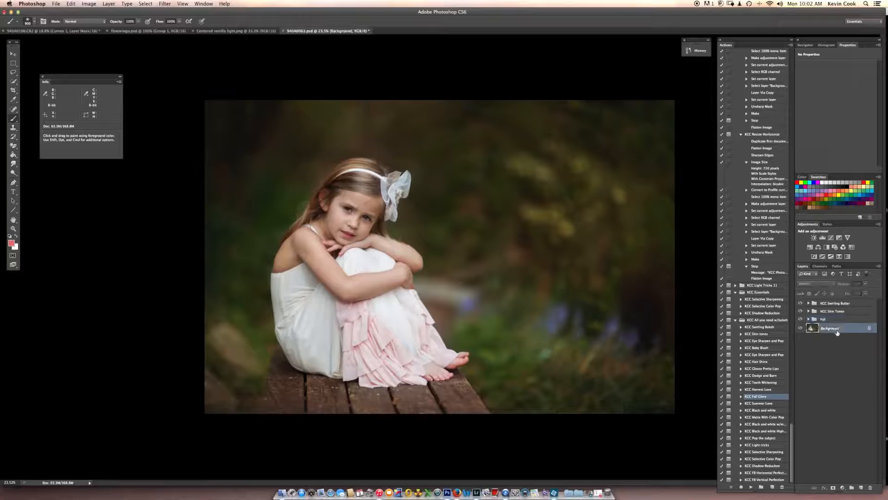
left_click(16, 54)
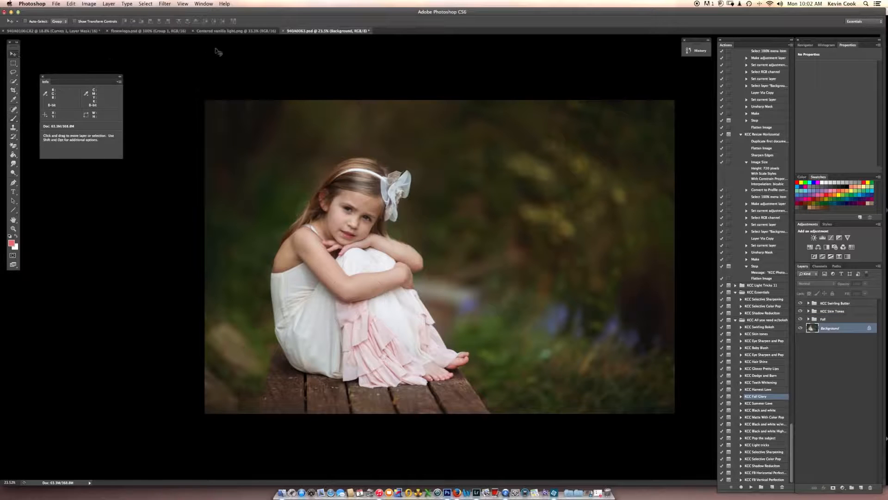
left_click(224, 31)
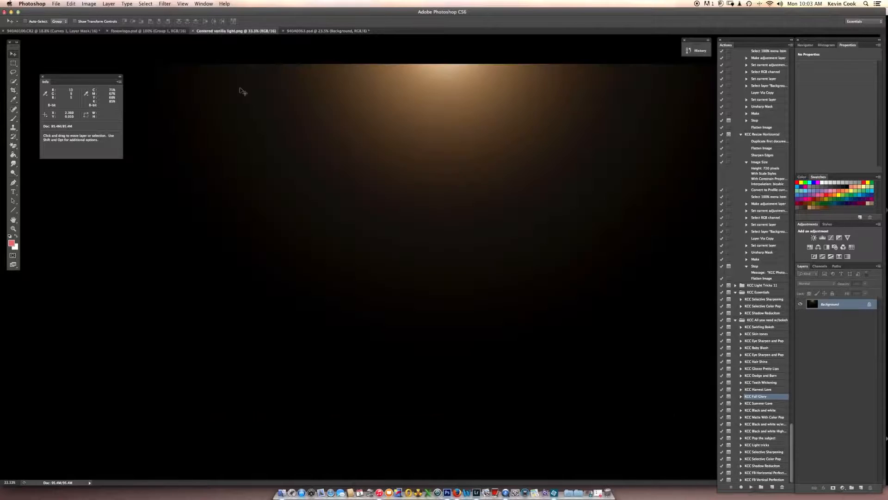
left_click(352, 31)
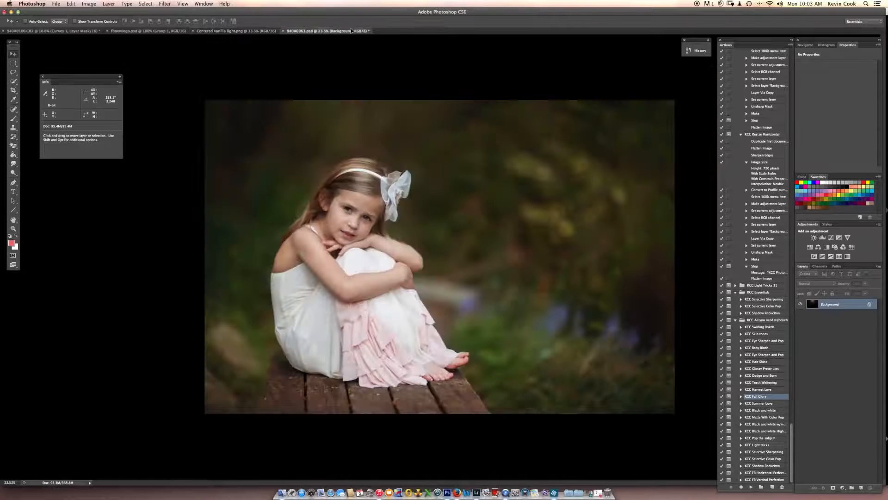
key("super+v")
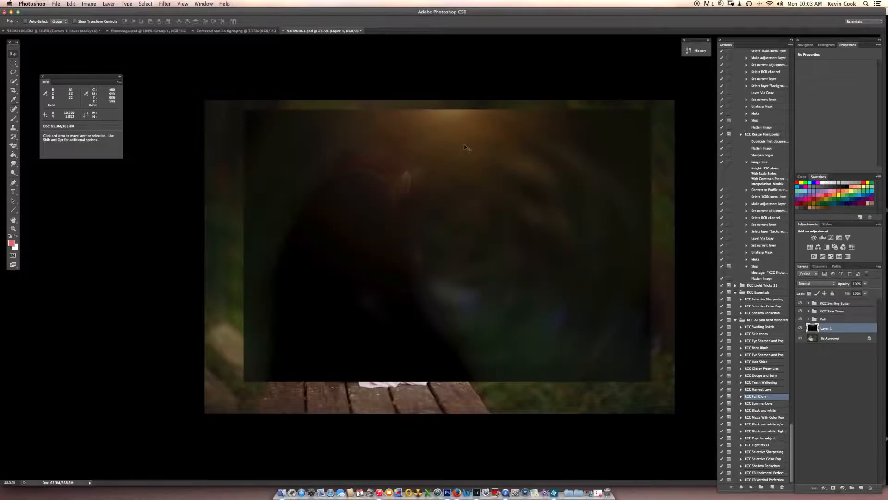
left_click_drag(518, 204, 512, 180)
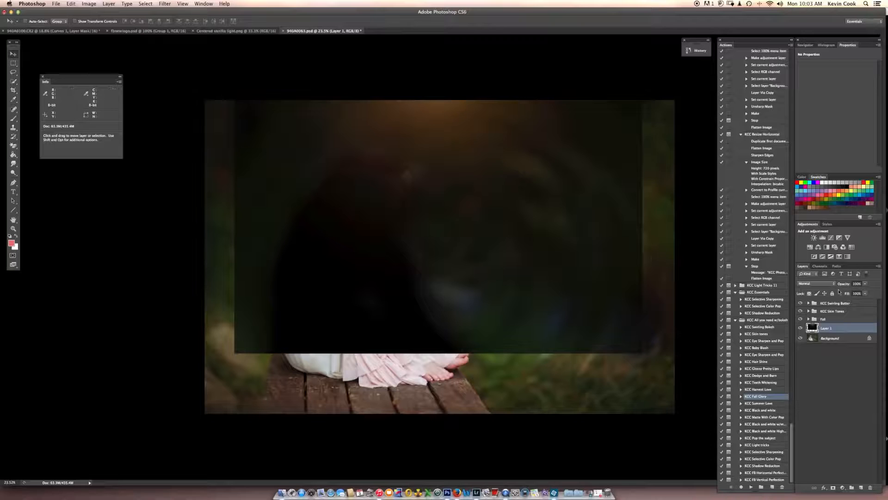
Blend the vanilla light layer in Screen mode, reposition its glow, reduce its opacity to about 72%, and compare it on and off.
left_click(829, 286)
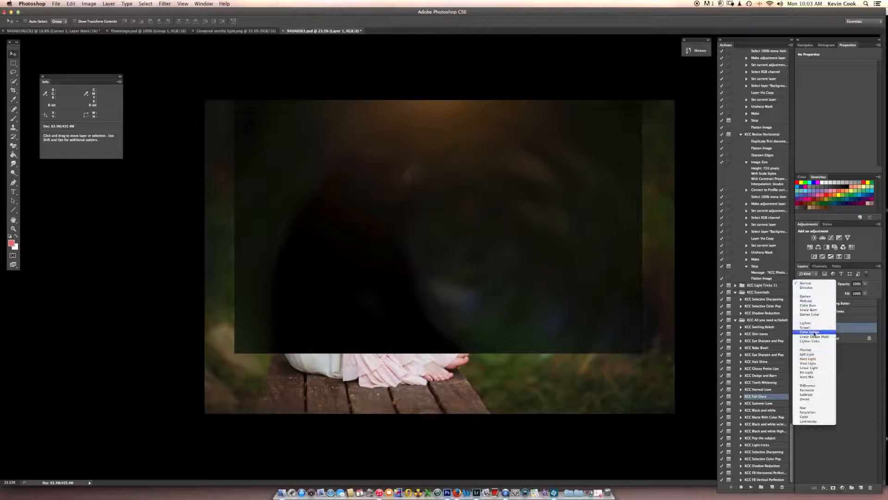
left_click(813, 329)
left_click_drag(481, 133, 479, 151)
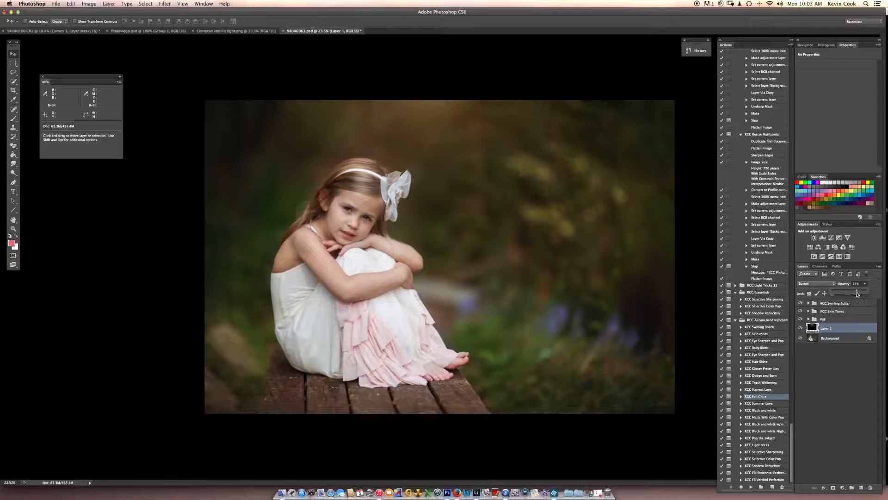
left_click(801, 329)
left_click(802, 328)
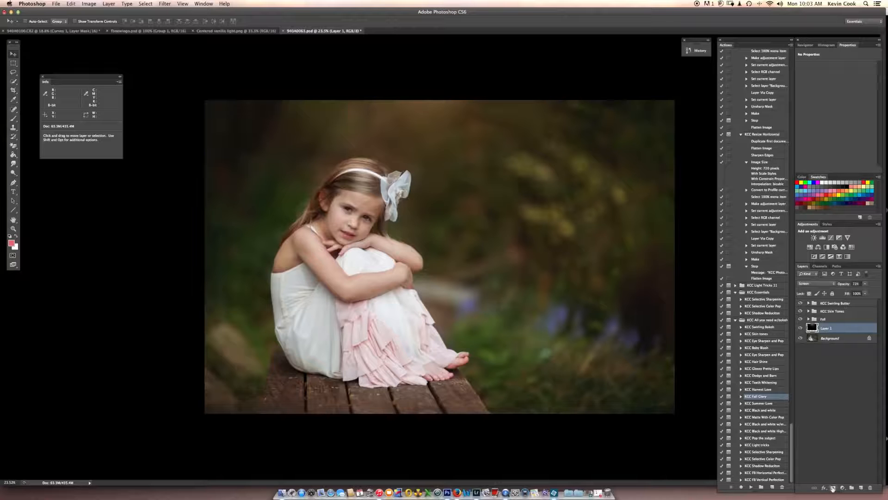
Add a mask to the vanilla light layer, paint black to clear the glow from the girl, and raise the layer's opacity.
left_click(833, 488)
key("b")
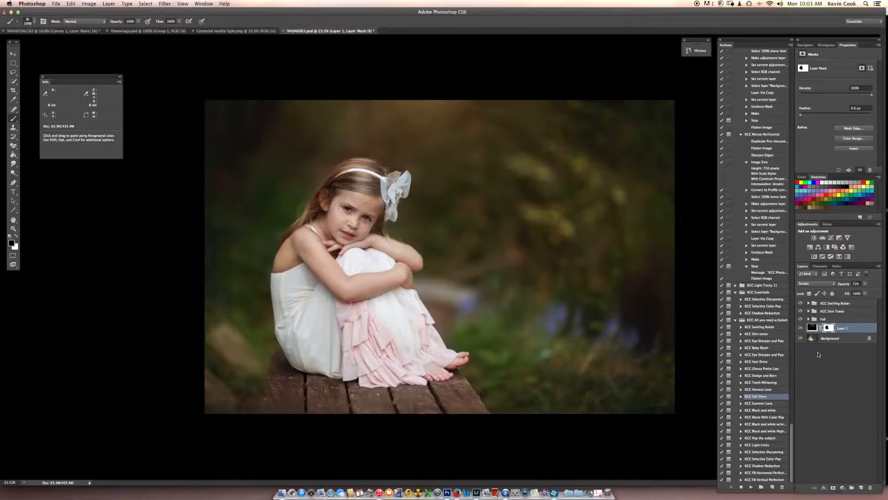
key("x")
key("backslash")
key("backslash")
key("x")
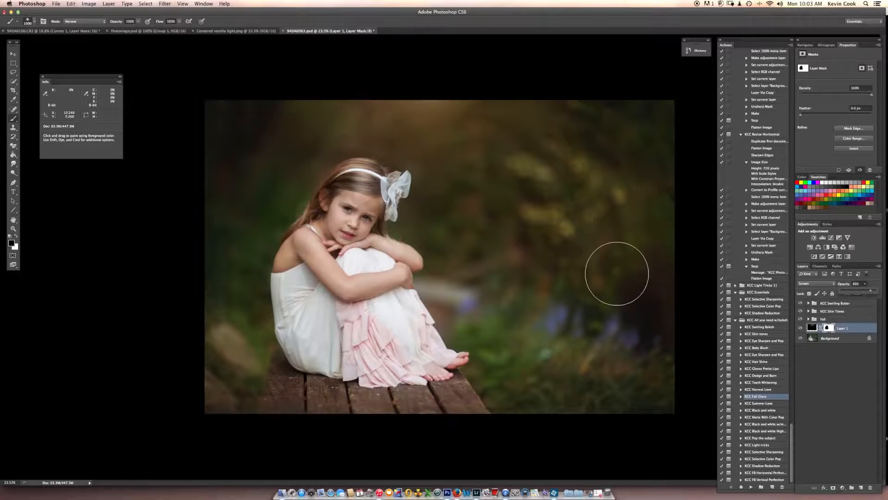
Compare the edited portrait with its original opened state in the history, and return to the latest state.
scroll(600, 272, "down", 5)
scroll(600, 277, "up", 2)
scroll(599, 281, "up", 1)
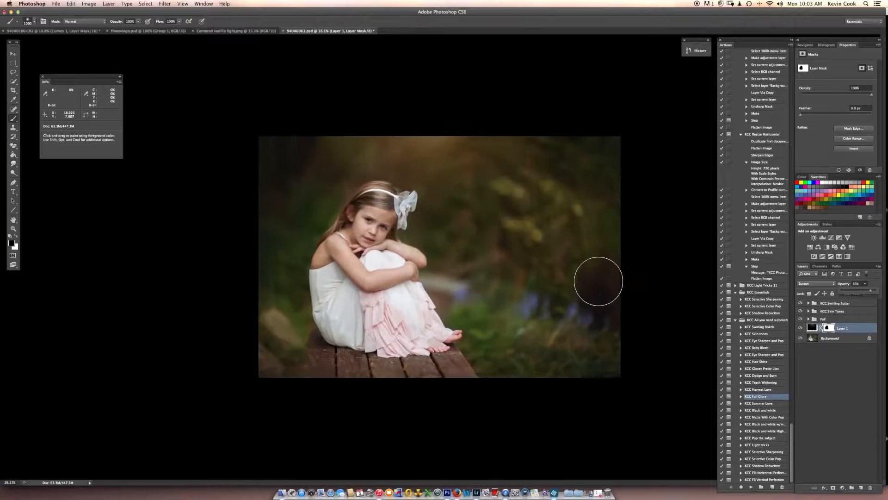
scroll(690, 195, "up", 2)
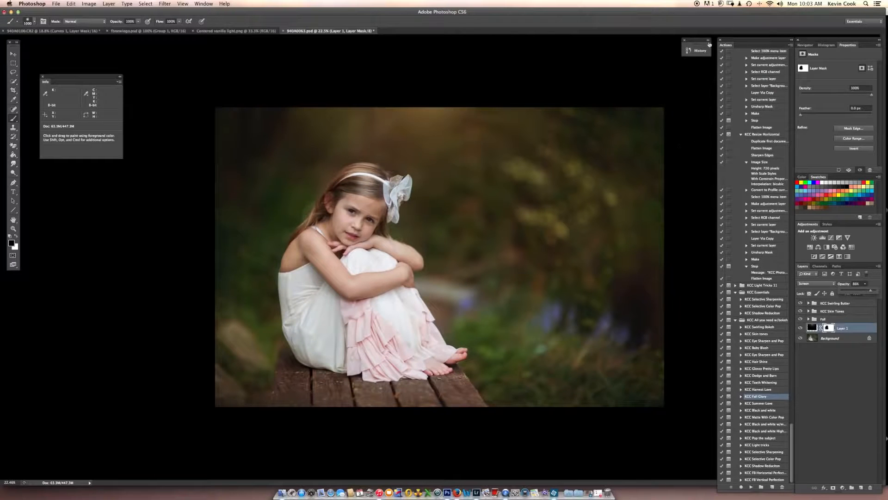
left_click(709, 42)
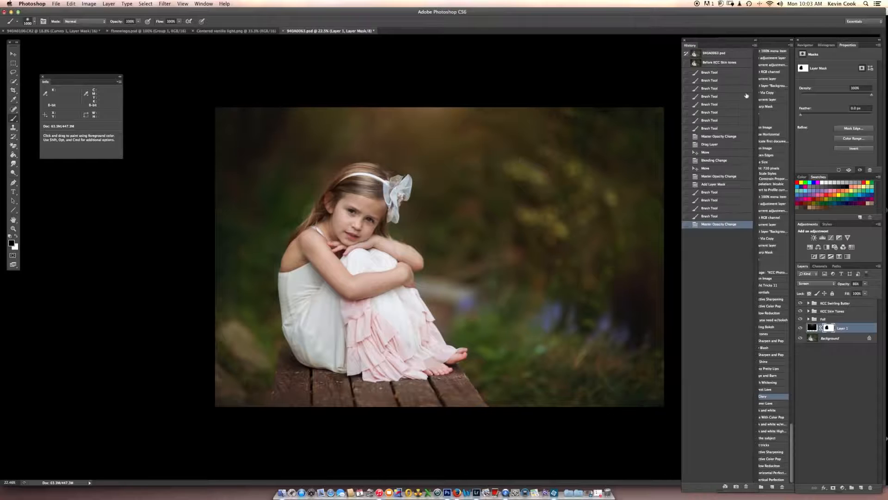
left_click(723, 54)
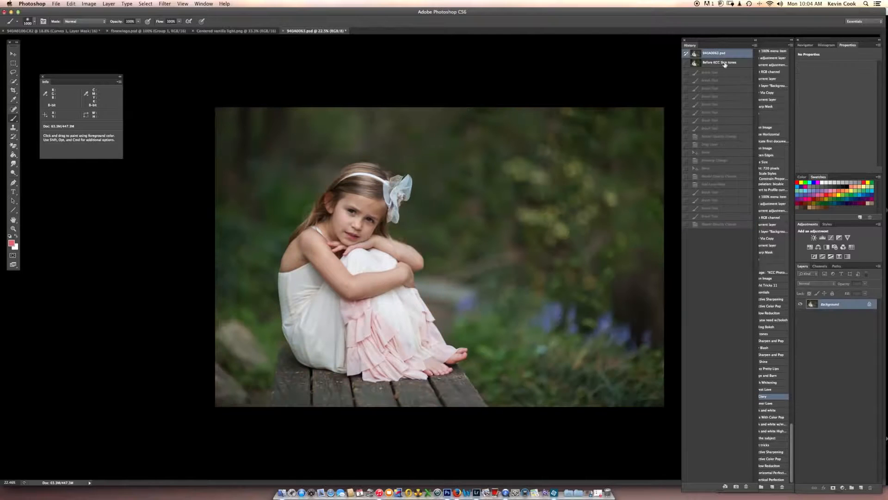
left_click(729, 225)
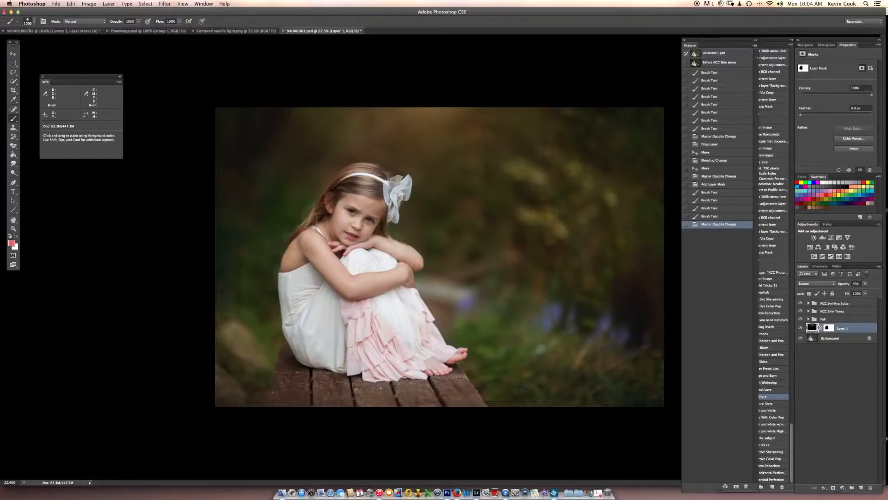
left_click(755, 42)
Run the KCC Pop the subject action from the Background layer and dismiss its message.
left_click(830, 340)
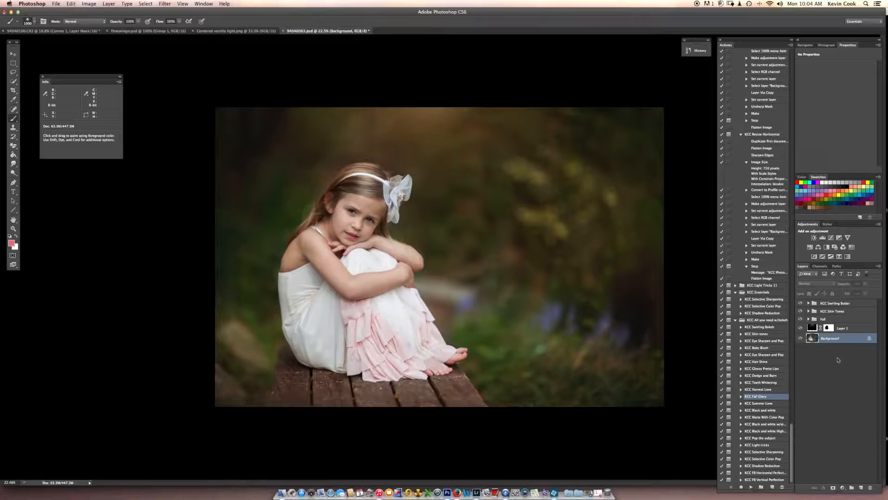
left_click(770, 439)
left_click(750, 487)
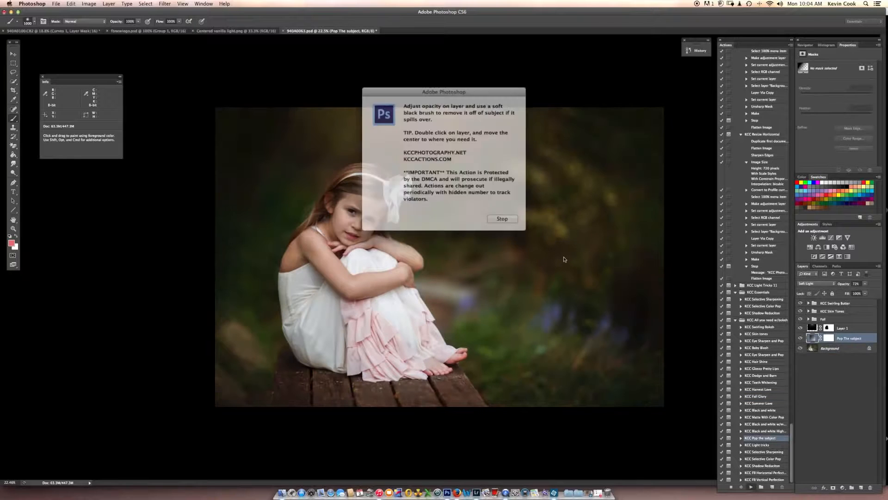
left_click(508, 212)
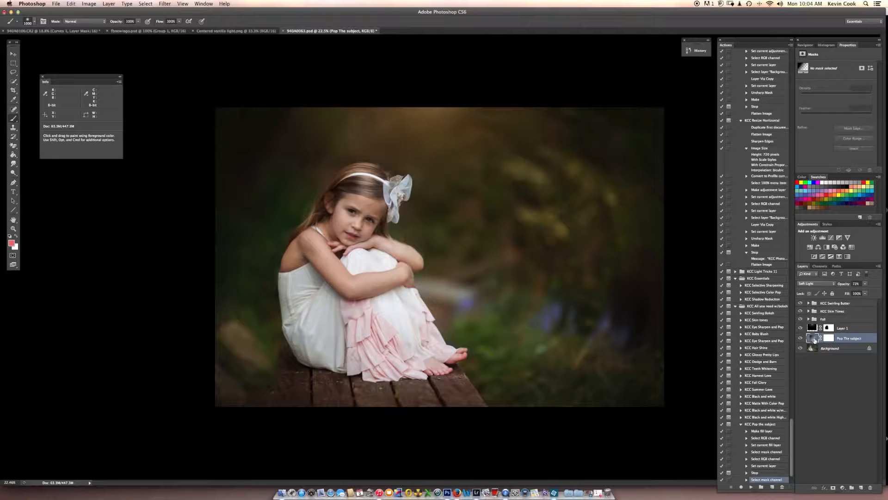
Move the Pop The subject radial gradient's center toward the girl and reduce the layer's opacity to about 53%.
double_click(813, 338)
left_click_drag(617, 302, 432, 276)
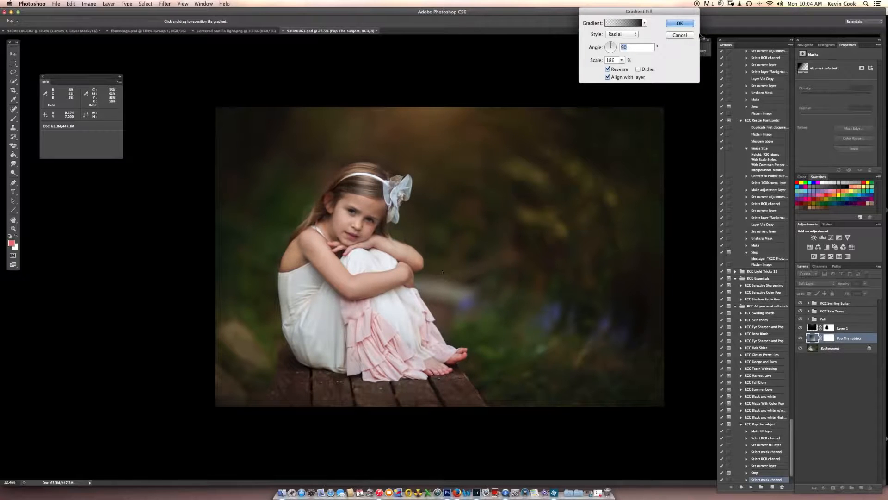
left_click(679, 23)
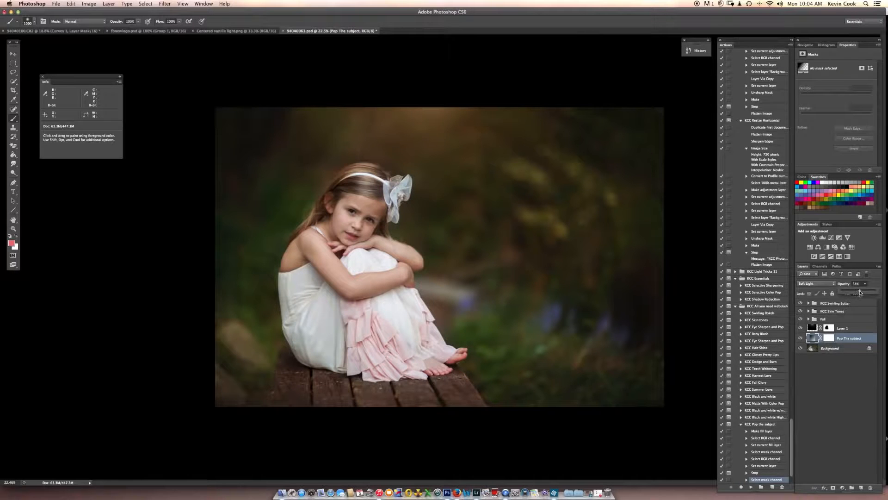
Paint black on the Pop The subject layer mask over the girl's dress, reselect the Background layer, and collapse the action's steps.
left_click(838, 349)
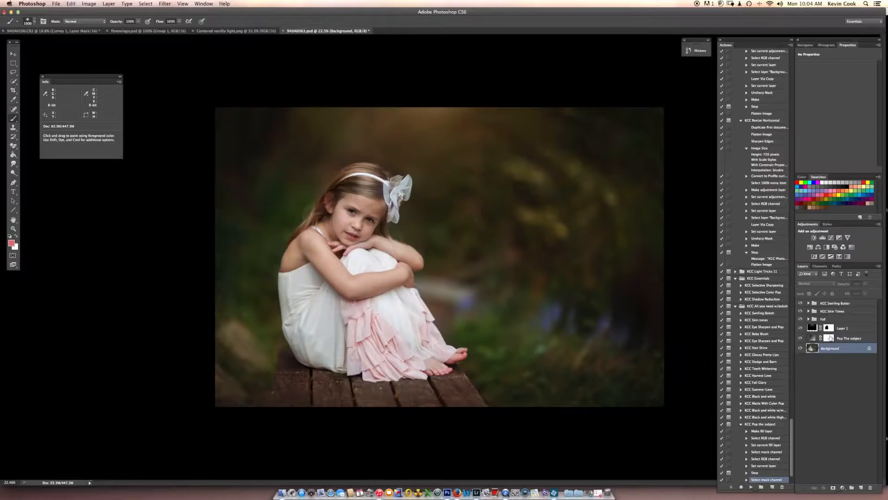
left_click(829, 338)
key("d")
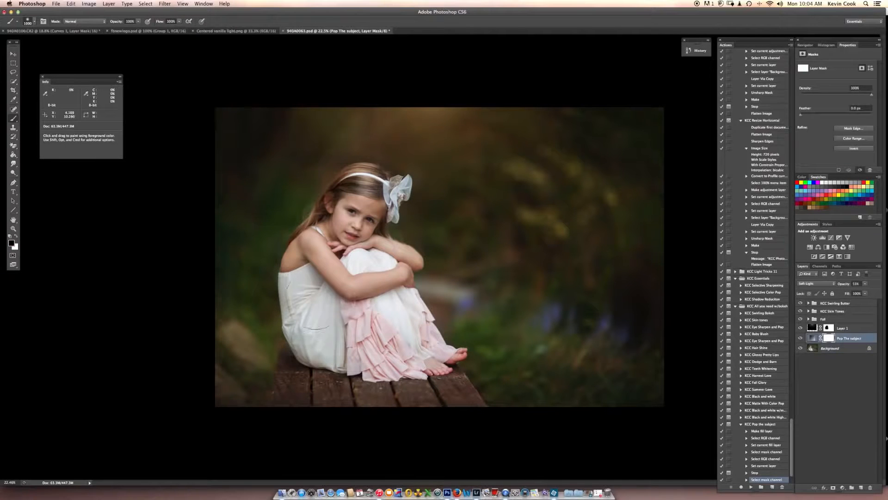
mouse_move(400, 340)
left_mouse_down()
mouse_move(412, 333)
mouse_move(417, 347)
mouse_move(387, 322)
left_mouse_up()
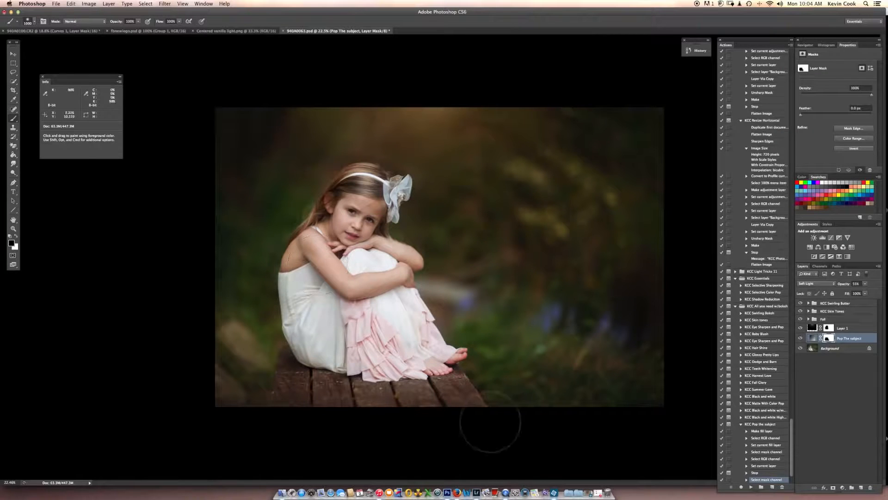
left_click(844, 349)
left_click(741, 424)
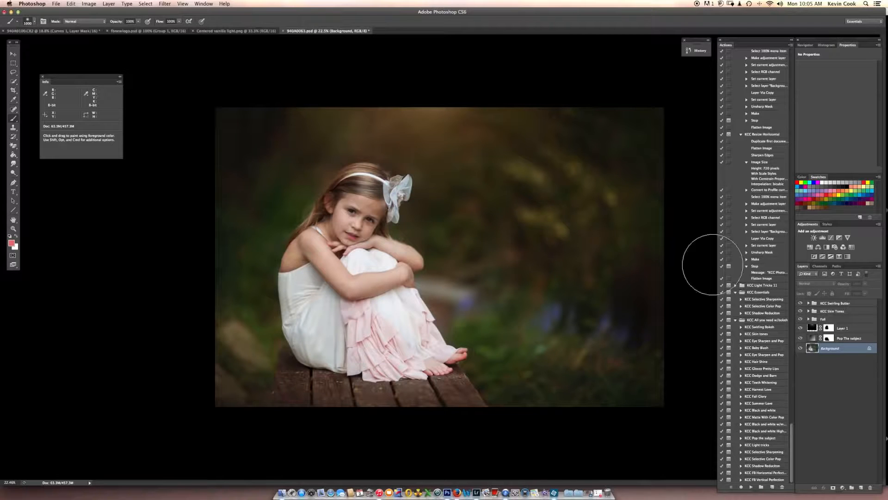
Move the History panel aside and compare the original photo with the latest history state.
left_click_drag(701, 40, 670, 42)
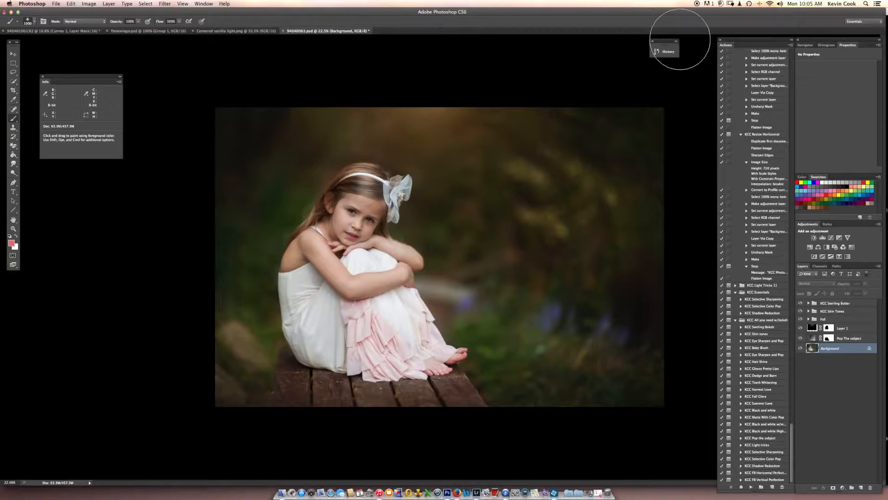
left_click(677, 41)
left_click(683, 55)
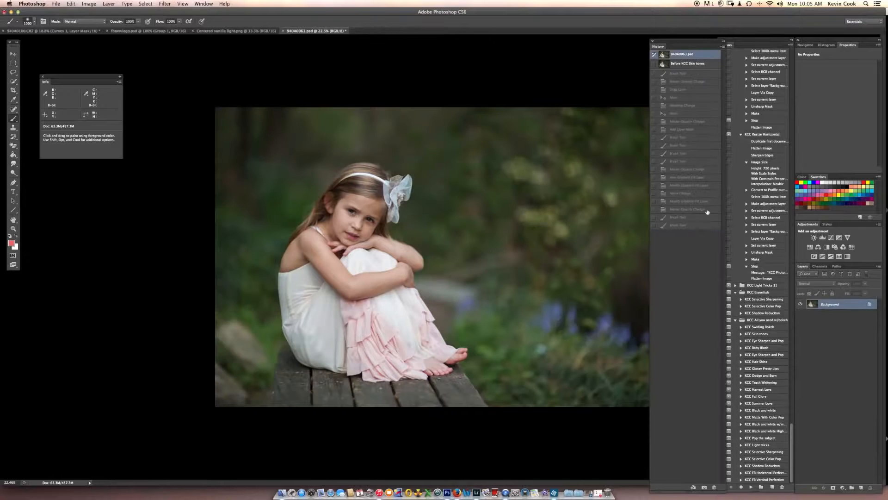
left_click(700, 225)
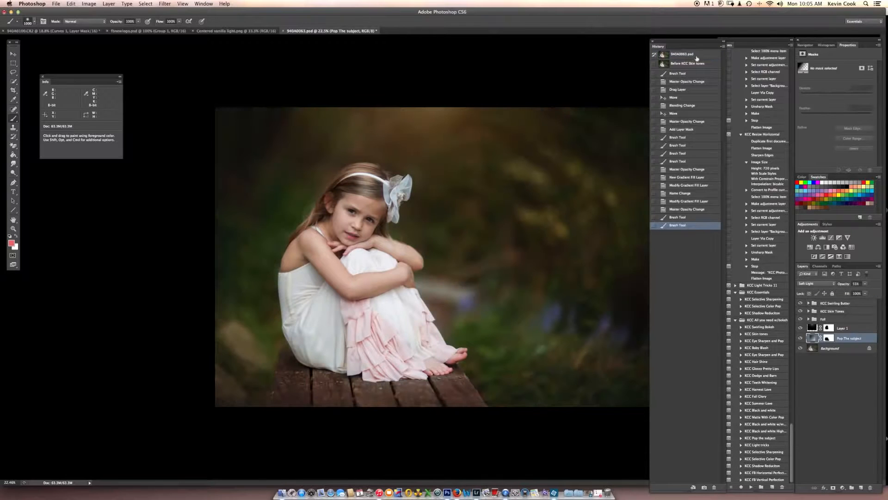
left_click(723, 41)
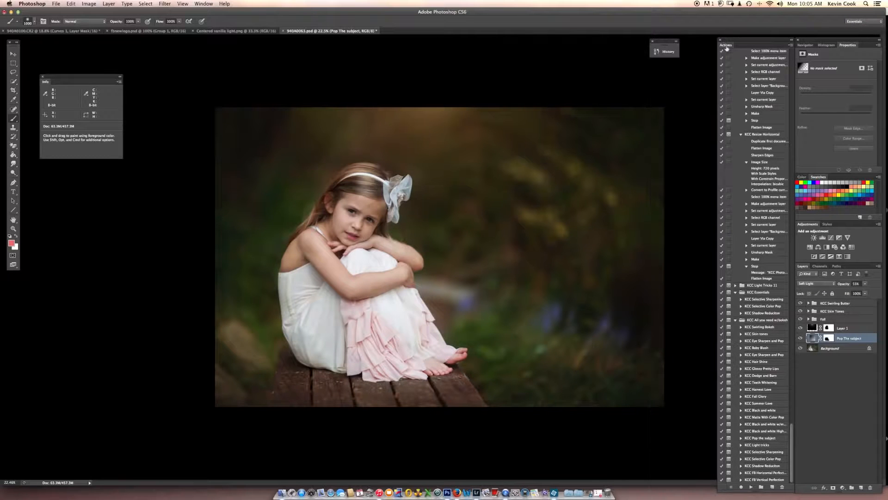
Run the KCC Baby Blush action from the Background layer and dismiss its message.
left_click(830, 348)
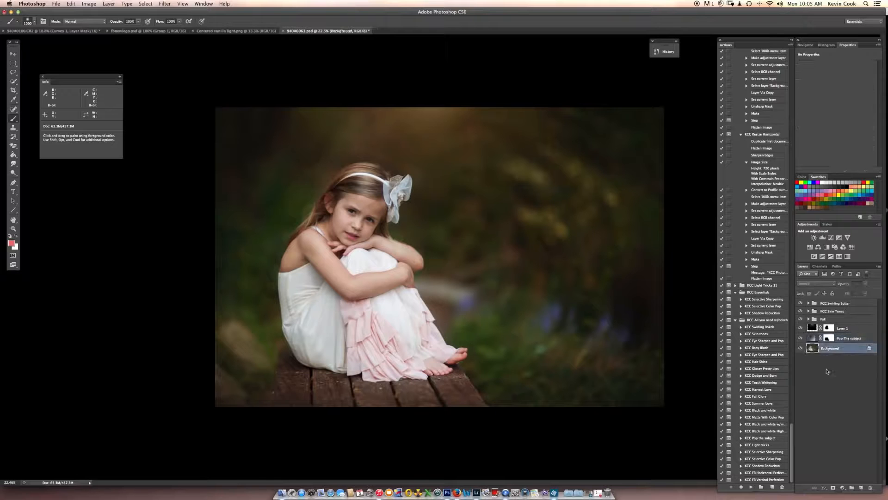
left_click(763, 347)
left_click(752, 486)
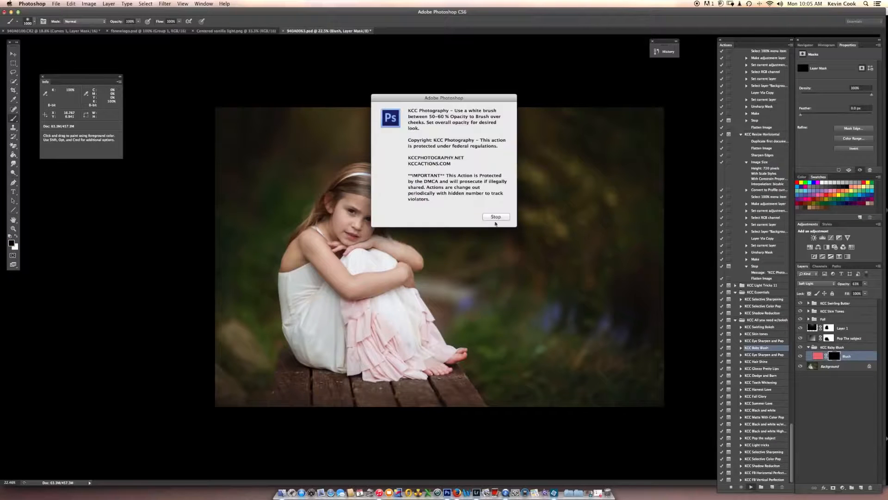
left_click(495, 217)
Reduce the Blush layer's opacity to about 32% and paint white with a small brush on its mask over the girl's cheeks.
left_click_drag(865, 284, 857, 293)
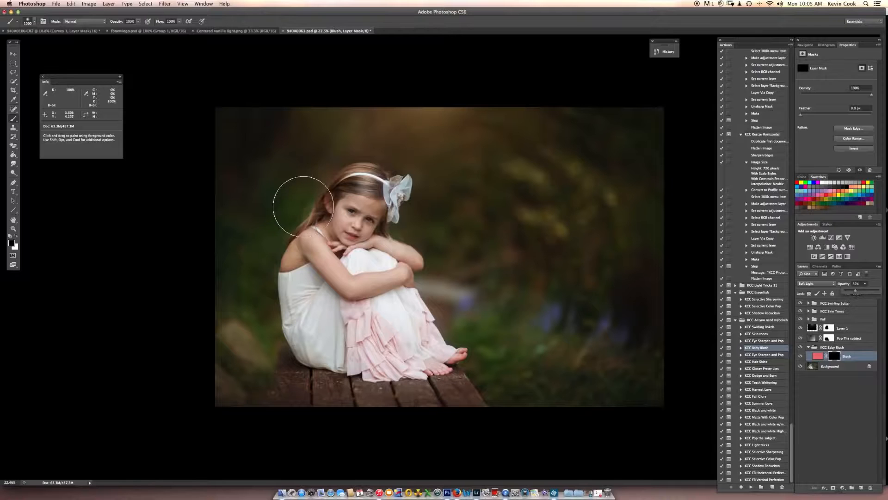
key("super+0")
key("x")
key("bracketleft")
key("bracketleft")
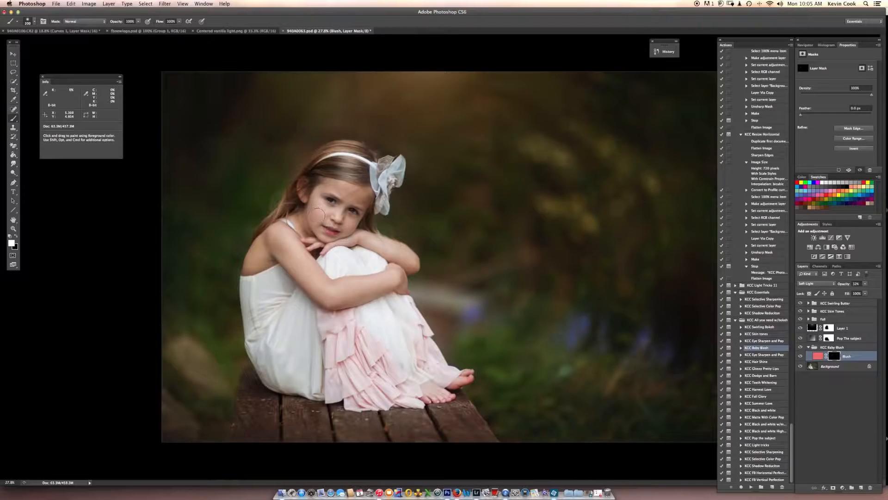
key("bracketleft")
key("bracketleft")
Lower the Blush layer's opacity a little further and reselect the Background layer.
left_click(864, 284)
left_click_drag(857, 291, 853, 293)
left_click(835, 368)
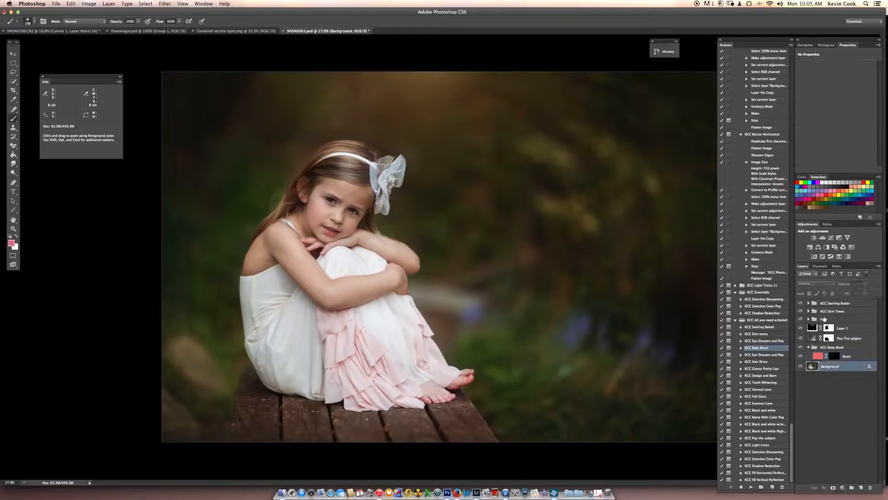
Expand the KCC Skin Tones group and paint white on the Porcelain Doll layer mask over the girl's face.
left_click(808, 311)
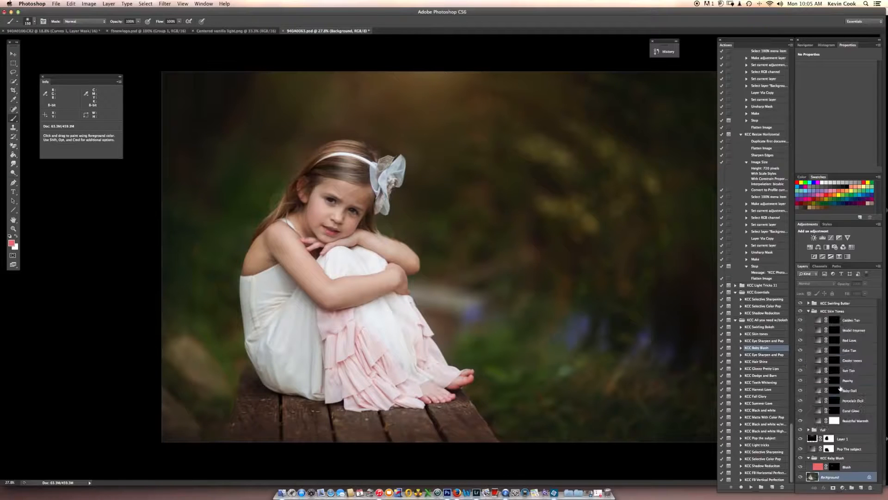
left_click(823, 382)
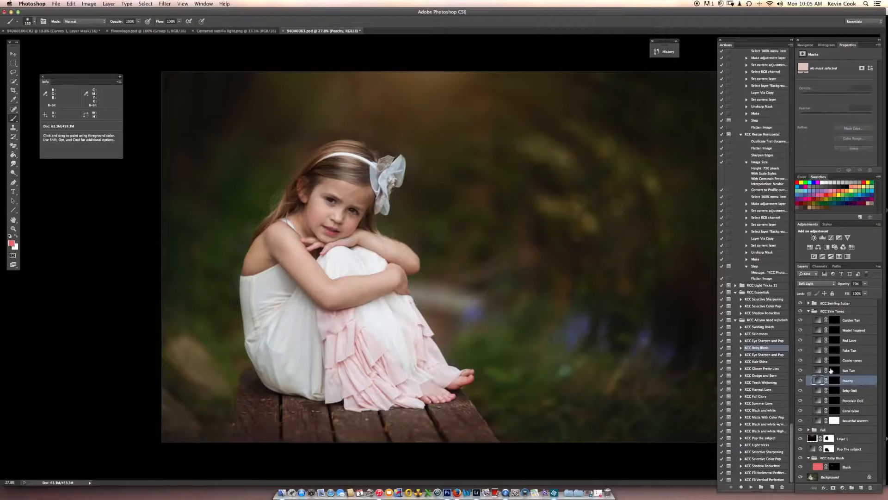
left_click(835, 393)
left_click(838, 401)
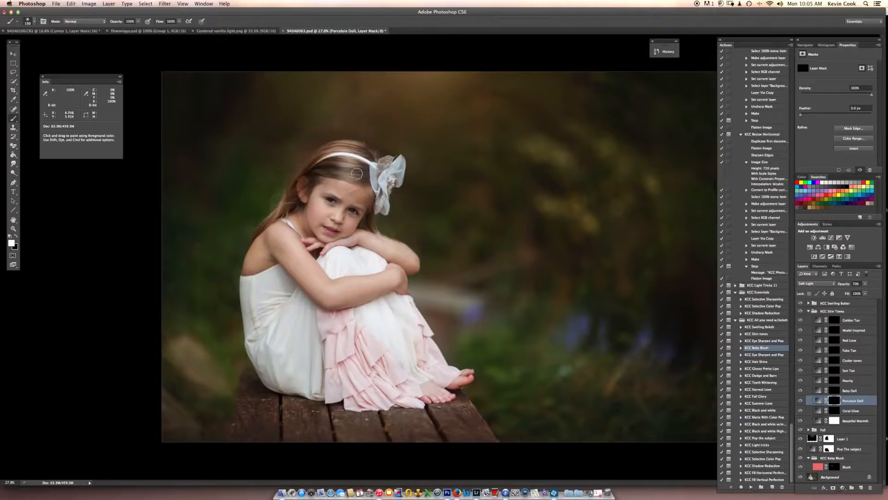
key("bracketright")
mouse_move(347, 195)
left_mouse_down()
mouse_move(337, 188)
mouse_move(360, 196)
left_mouse_up()
key("bracketleft")
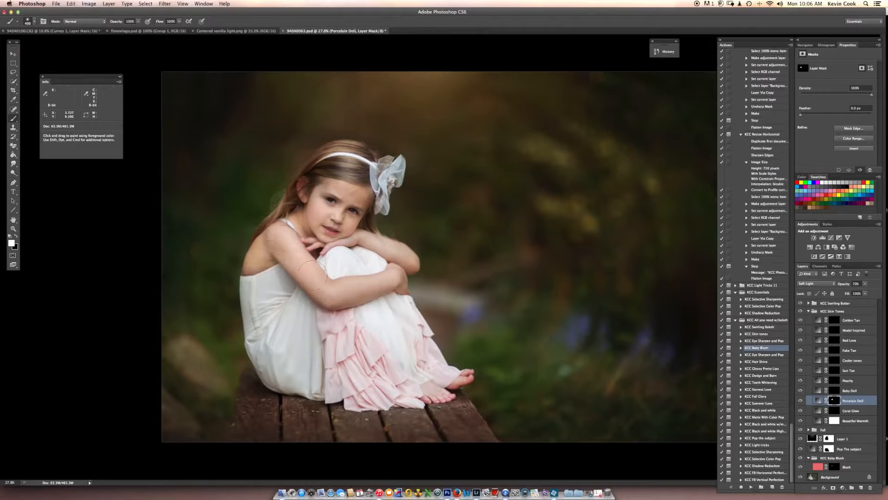
Extend the white painting on the Porcelain Doll mask over the girl's arms and hands, adjusting the brush size to fit.
mouse_move(313, 275)
left_mouse_down()
mouse_move(346, 302)
mouse_move(328, 305)
mouse_move(369, 295)
mouse_move(359, 287)
mouse_move(399, 281)
mouse_move(398, 252)
mouse_move(407, 258)
mouse_move(351, 241)
left_mouse_up()
key("bracketleft")
key("bracketleft")
key("bracketleft")
key("bracketright")
key("bracketleft")
key("bracketleft")
key("bracketleft")
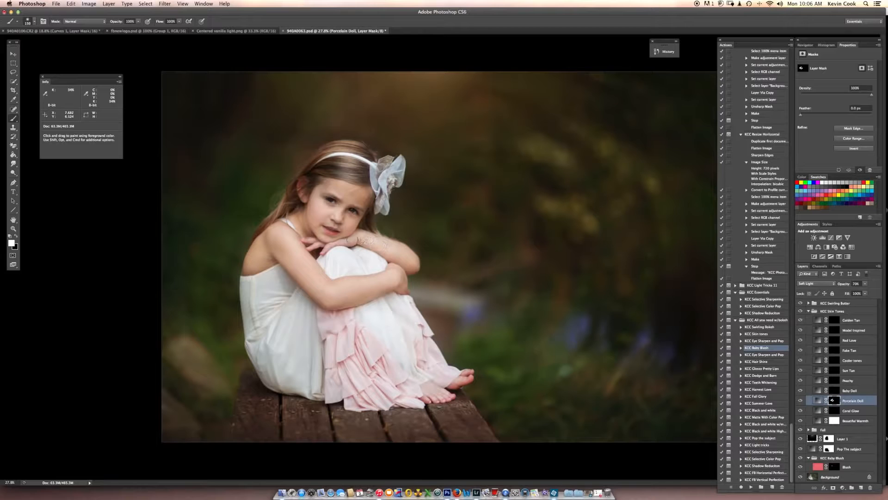
key("bracketleft")
key("bracketright")
mouse_move(344, 219)
left_mouse_down()
mouse_move(328, 218)
mouse_move(351, 193)
mouse_move(380, 227)
left_mouse_up()
Check the painted Porcelain Doll mask, reduce the layer's opacity to about 43%, and compare the photo with the layer hidden and shown.
key("backslash")
key("backslash")
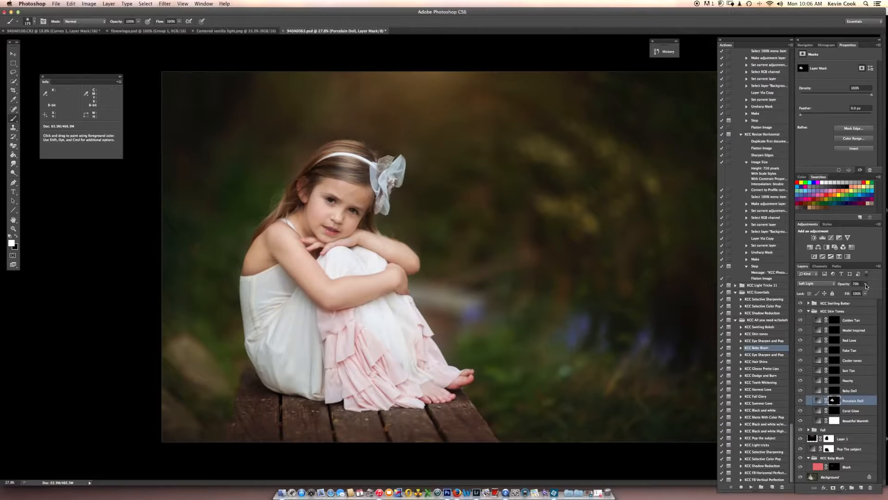
left_click_drag(865, 284, 861, 292)
left_click(799, 401)
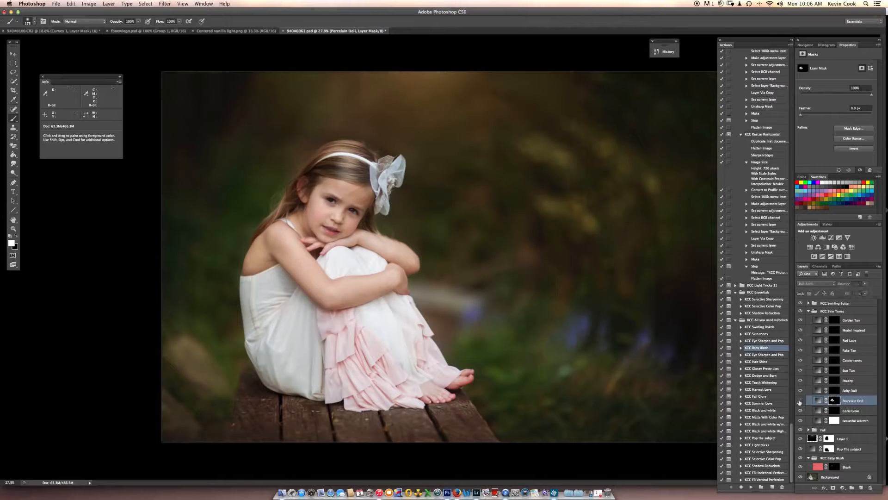
left_click(799, 400)
left_click(801, 400)
left_click(800, 401)
scroll(572, 297, "down", 2)
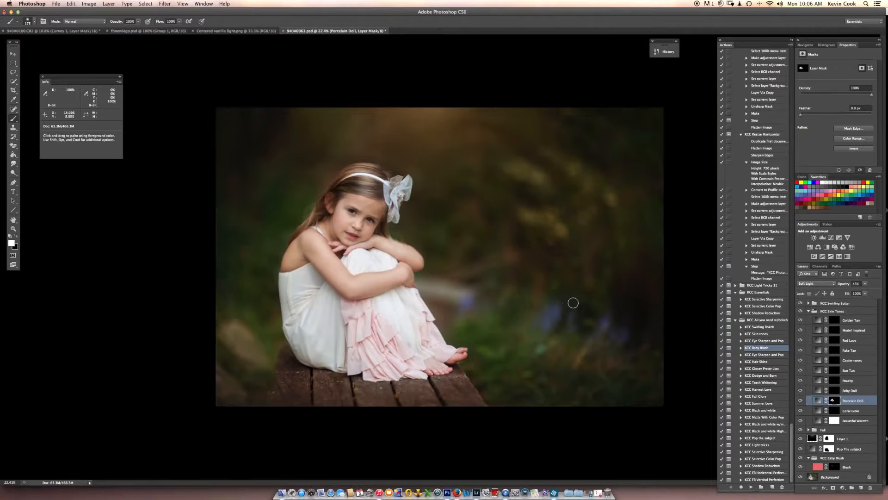
Collapse the KCC Skin Tones group, run the KCC Hair Shine action from the Background layer, and dismiss its message.
left_click(807, 311)
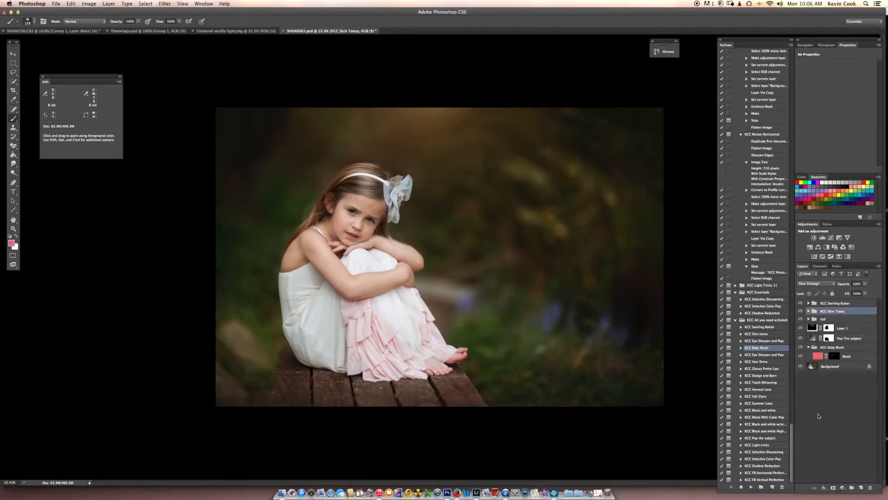
left_click(846, 367)
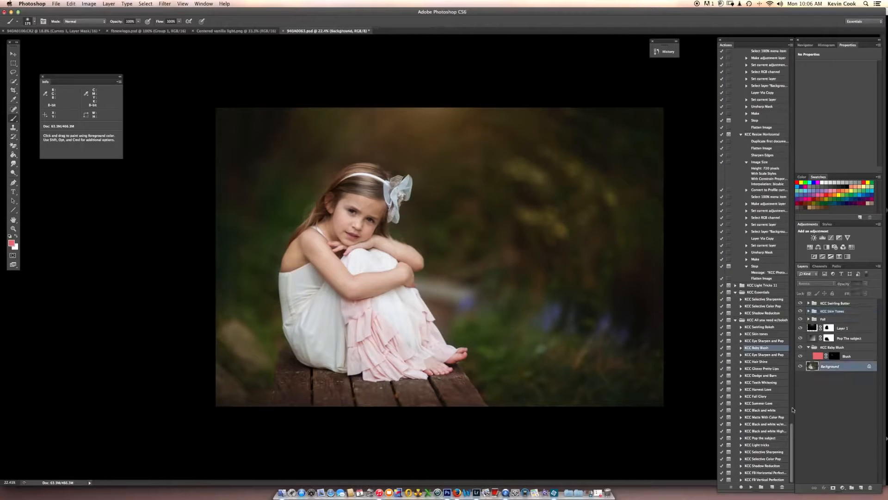
left_click(763, 363)
left_click(750, 488)
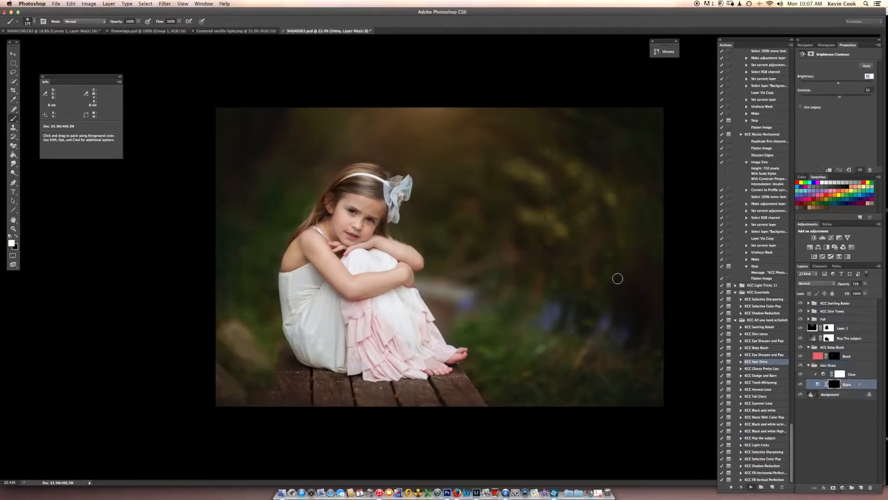
left_click(496, 195)
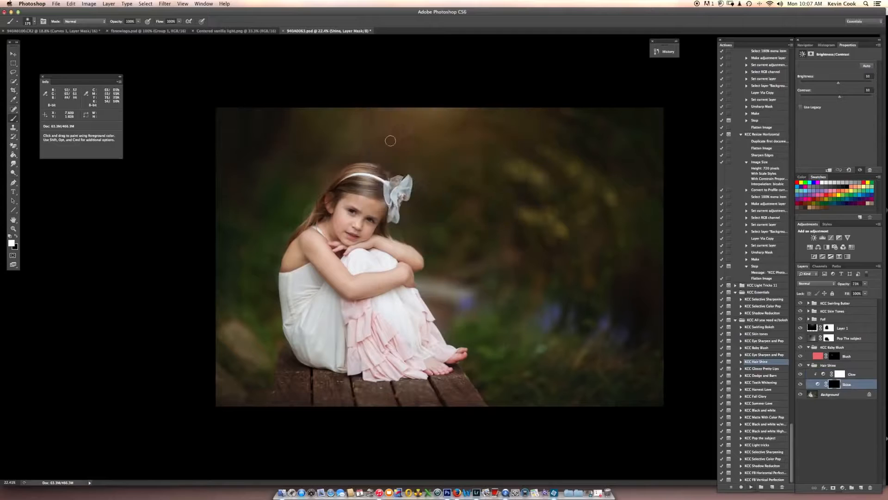
Paint white on the Shine layer mask over the girl's hair and reduce the layer's opacity to about 54%.
key("bracketright")
key("bracketright")
left_click_drag(353, 175, 382, 176)
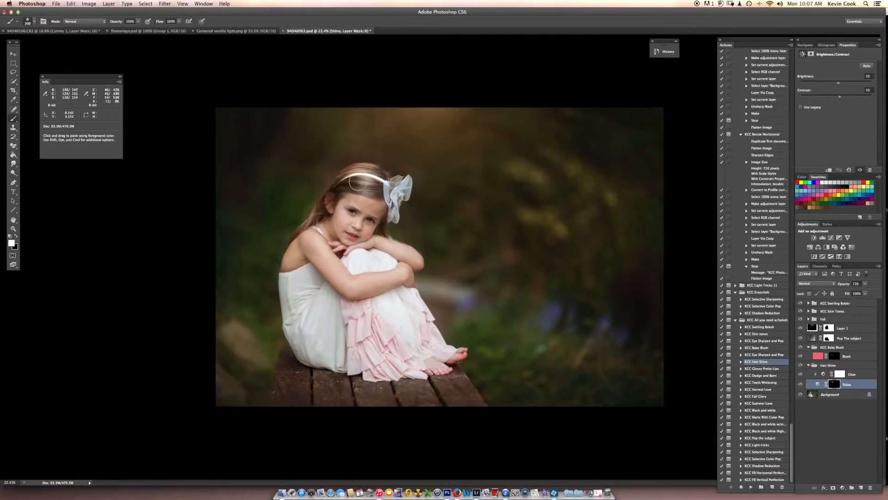
key("bracketright")
left_click(865, 284)
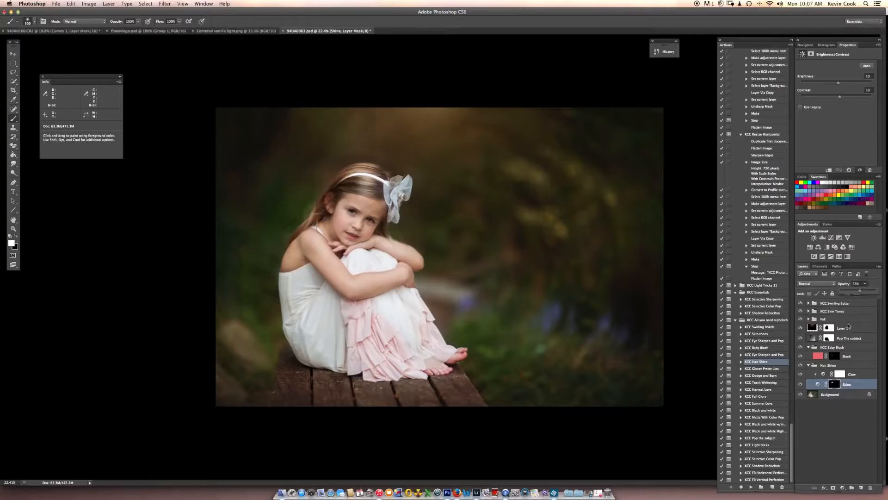
Collapse the Hair Shine group, run the KCC Eye Sharpen and Pop action from the Background layer, and dismiss its message.
left_click(809, 366)
left_click(825, 375)
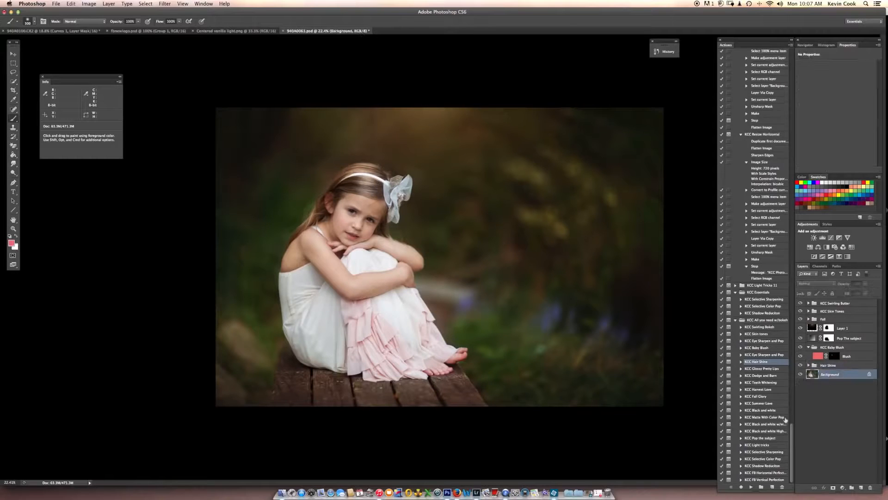
left_click(771, 341)
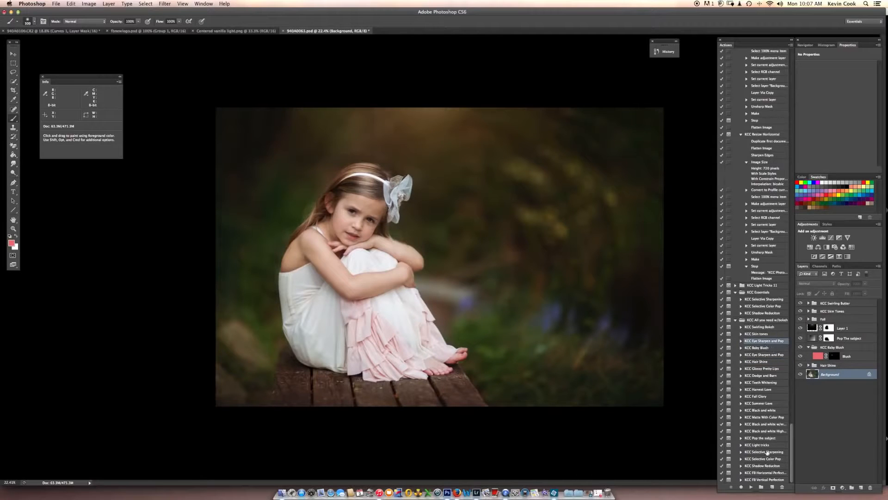
left_click(750, 487)
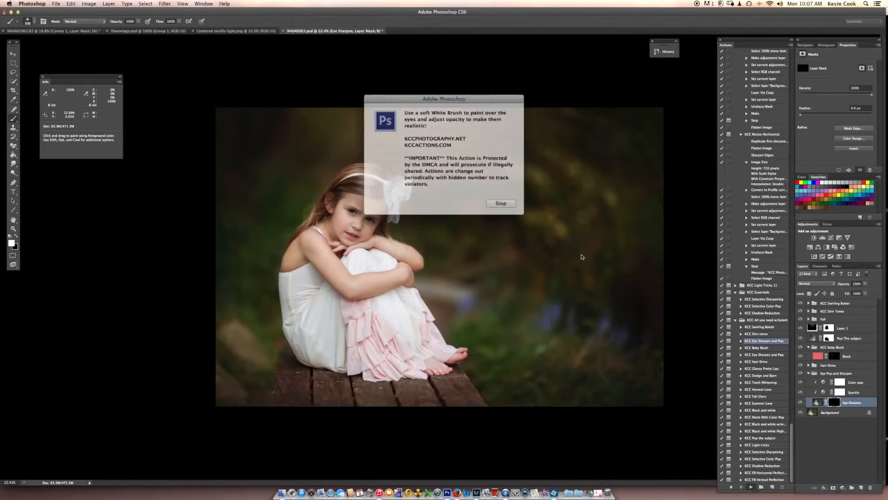
left_click(496, 199)
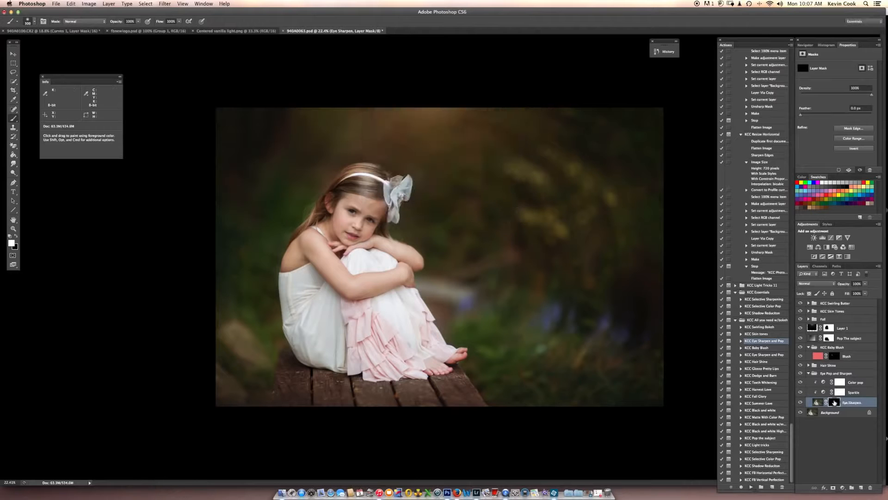
Paint white with a small brush on the Eye Sharpen layer mask over both of the girl's eyes.
scroll(357, 191, "up", 2)
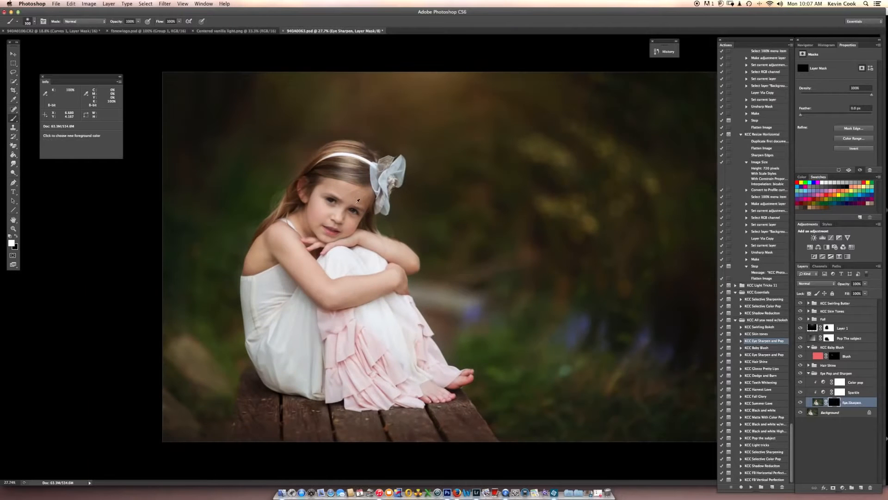
scroll(357, 196, "up", 6)
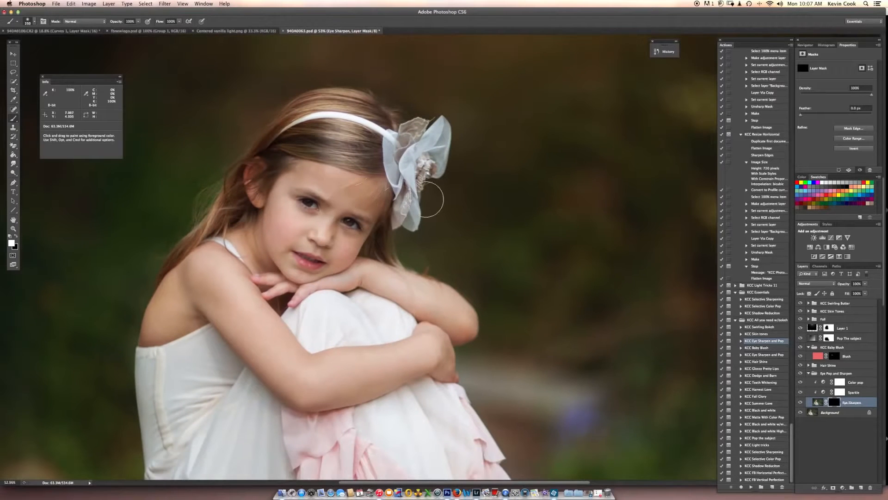
key("bracketleft")
key("bracketleft")
key("bracketleft")
key("bracketleft")
key("bracketleft")
key("bracketleft")
key("bracketleft")
key("bracketleft")
key("bracketleft")
key("bracketleft")
left_click_drag(308, 203, 307, 203)
left_click_drag(354, 224, 348, 221)
scroll(536, 370, "down", 5, "alt")
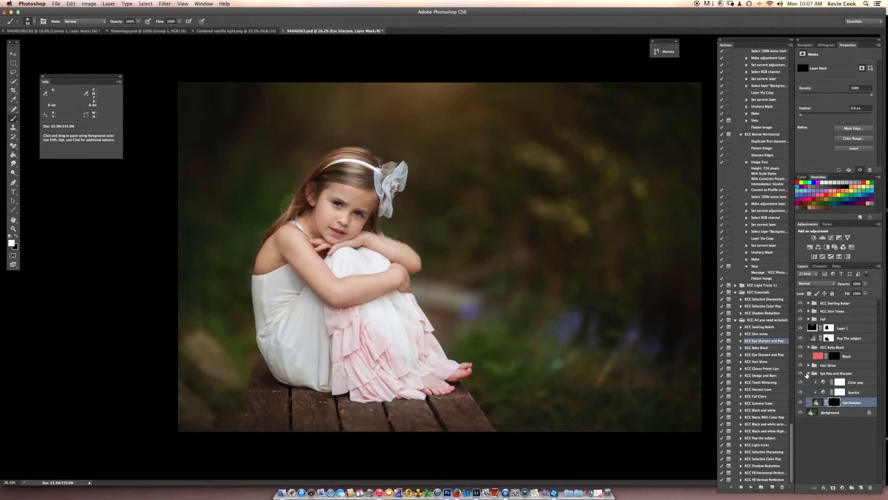
Collapse the Eye Pop and Sharpen group and run the KCC Selective Sharpening action from the Background layer.
left_click(808, 374)
left_click(835, 383)
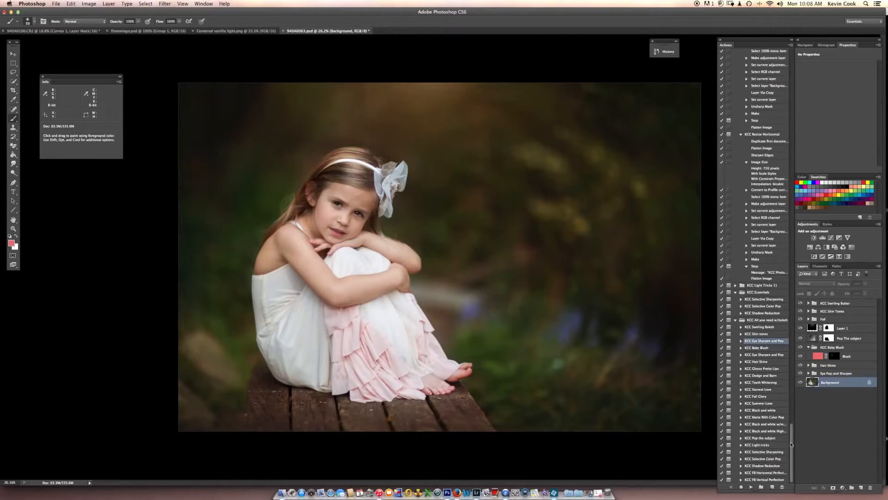
left_click(767, 452)
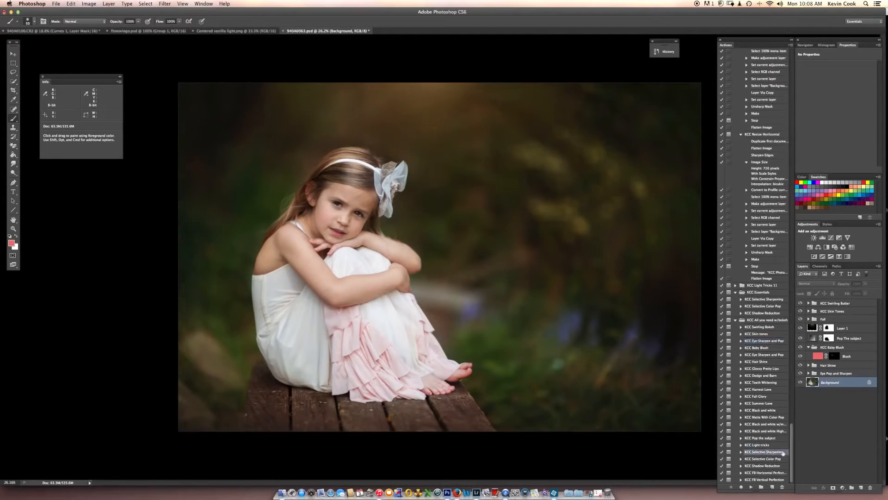
left_click(751, 487)
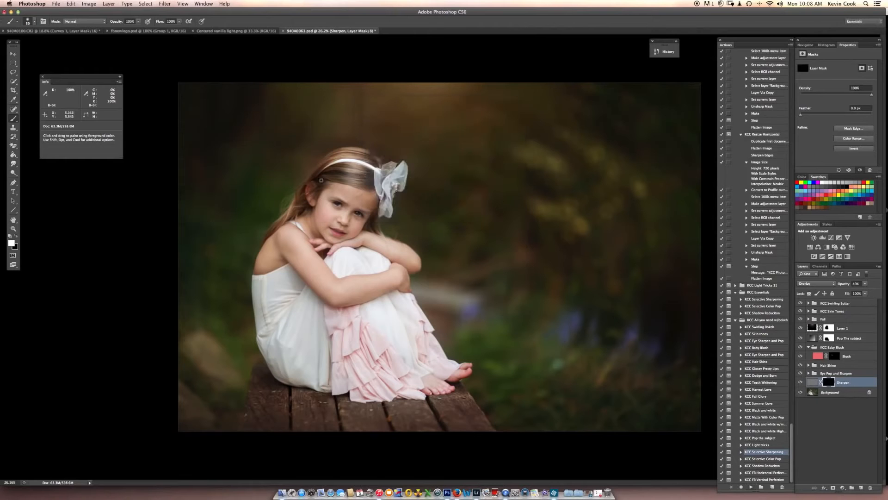
Paint white on the Sharpen layer mask over both of the girl's eyes.
scroll(345, 200, "up", 5)
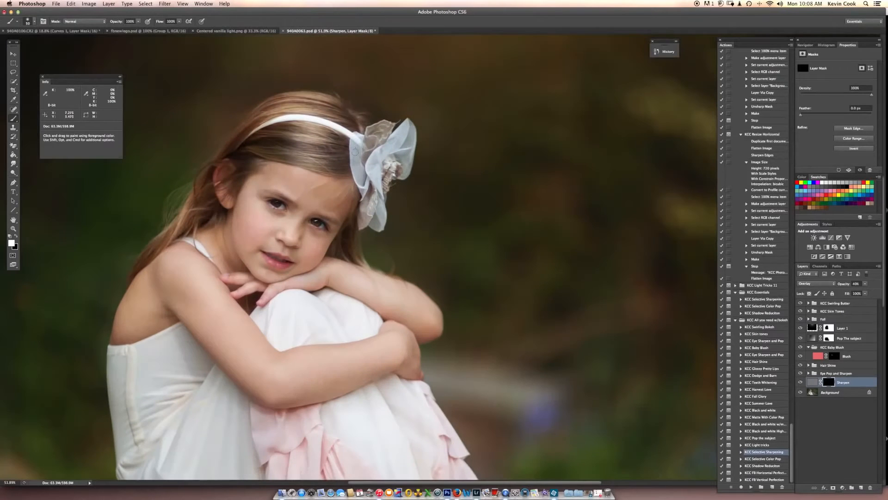
scroll(336, 226, "down", 1)
key("bracketright")
key("bracketright")
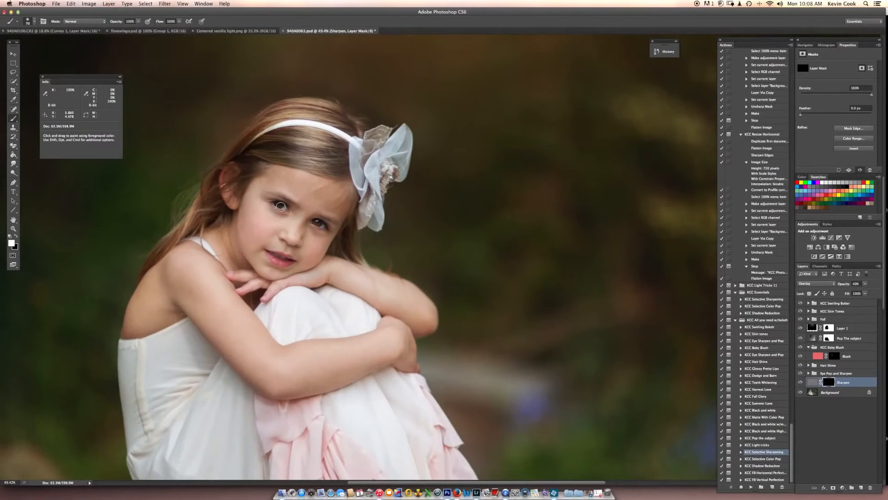
left_click_drag(282, 206, 291, 209)
left_click_drag(330, 231, 317, 224)
Enlarge the brush and paint white on the Sharpen mask across the girl's hair and headband area.
key("bracketright")
key("bracketright")
key("bracketright")
key("bracketright")
mouse_move(248, 163)
left_mouse_down()
mouse_move(285, 153)
mouse_move(342, 167)
left_mouse_up()
key("bracketright")
key("bracketright")
key("bracketleft")
key("bracketleft")
key("bracketleft")
key("bracketleft")
Lower the Sharpen layer's opacity slightly and reselect the Background layer.
left_click(865, 284)
left_click_drag(856, 293, 855, 292)
left_click(830, 392)
Compare the whole edited portrait with its original opening snapshot in the history, returning to the latest Master Opacity Change state after each check.
scroll(522, 270, "down", 3)
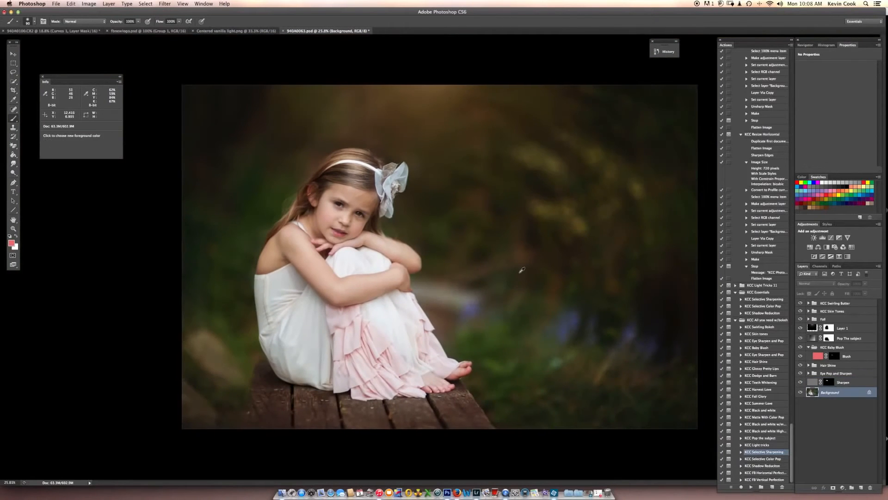
scroll(517, 272, "down", 2)
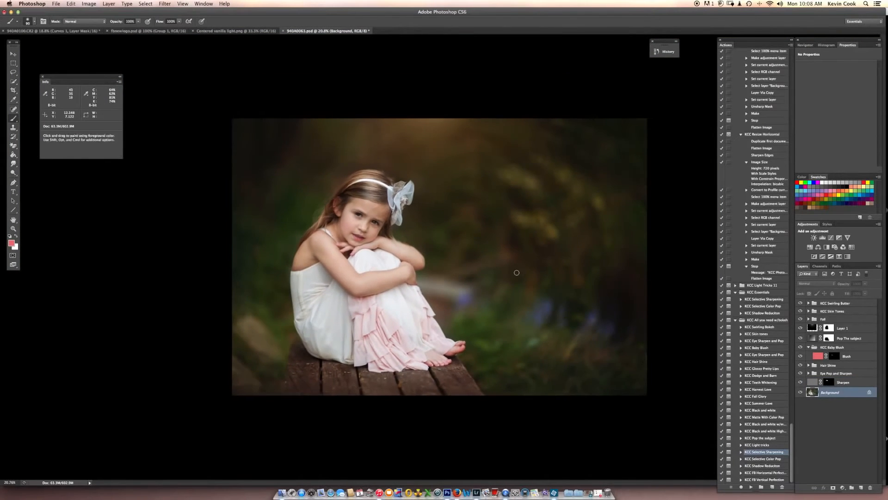
scroll(517, 273, "up", 2)
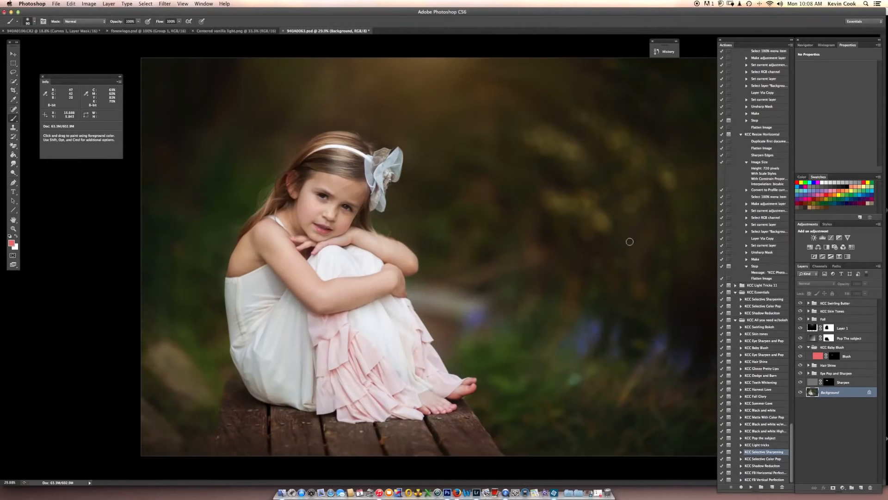
left_click(667, 51)
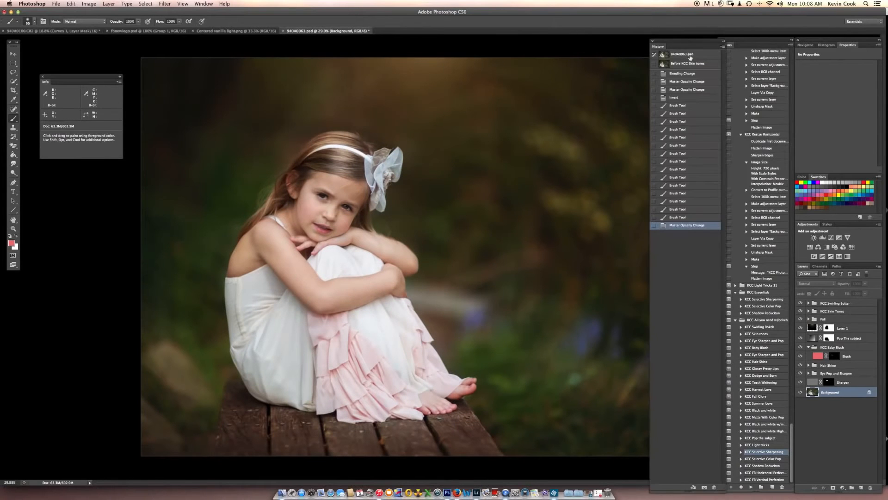
left_click(696, 55)
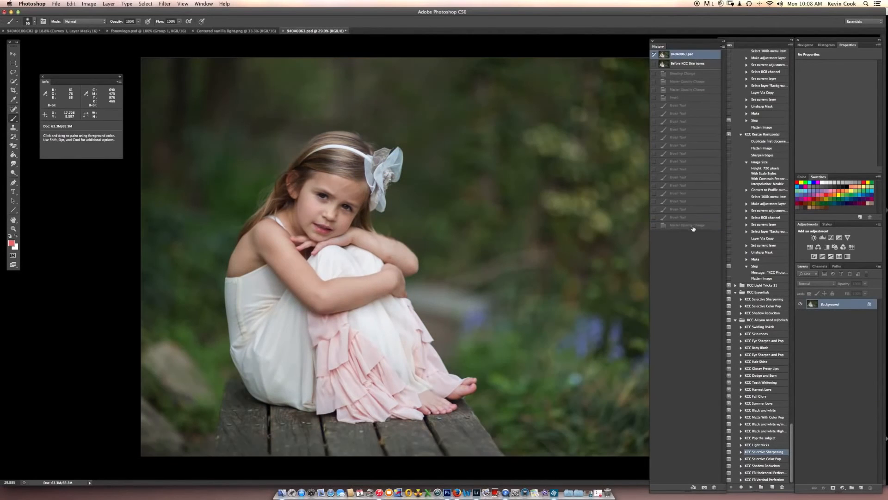
key("super+z")
scroll(582, 234, "down", 2)
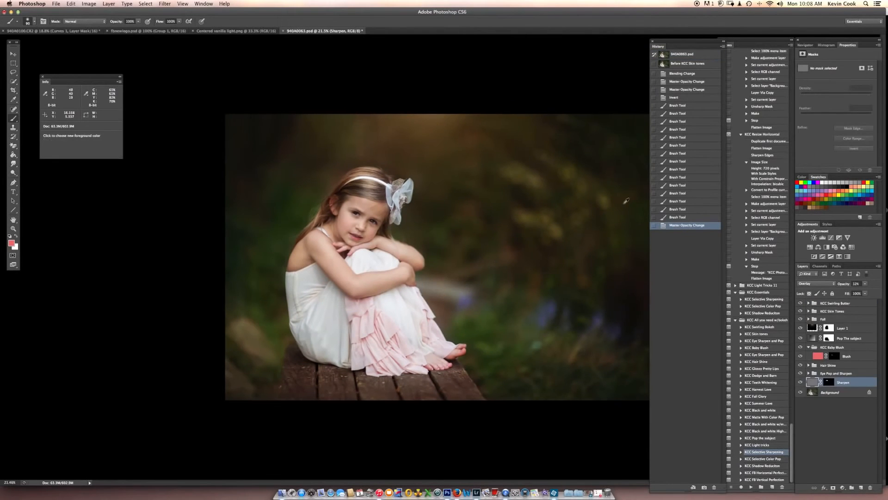
left_click(697, 55)
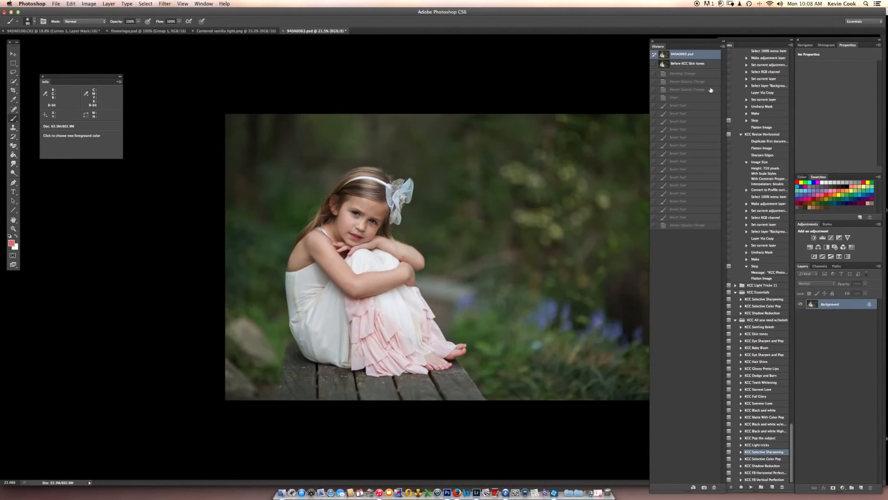
left_click(702, 226)
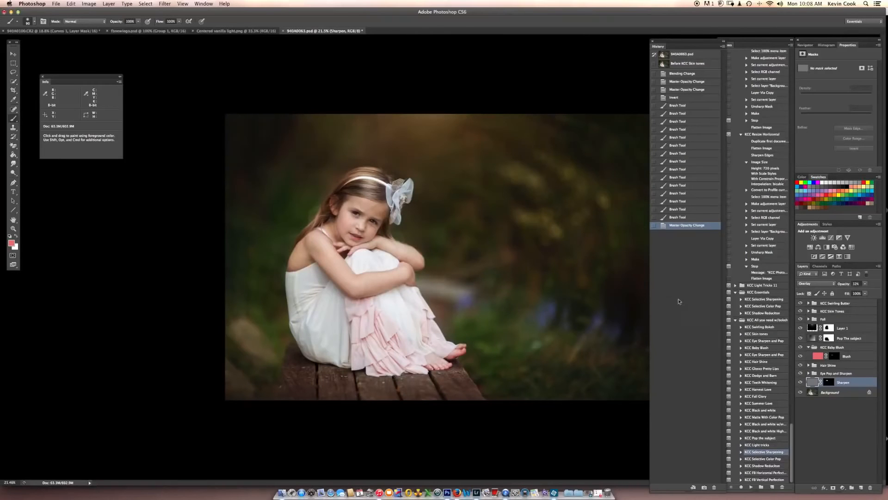
left_click(724, 41)
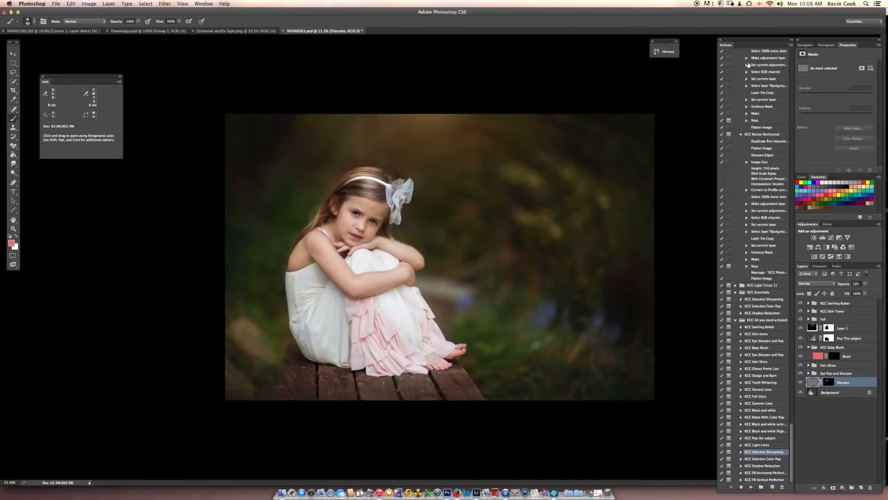
scroll(616, 257, "up", 2)
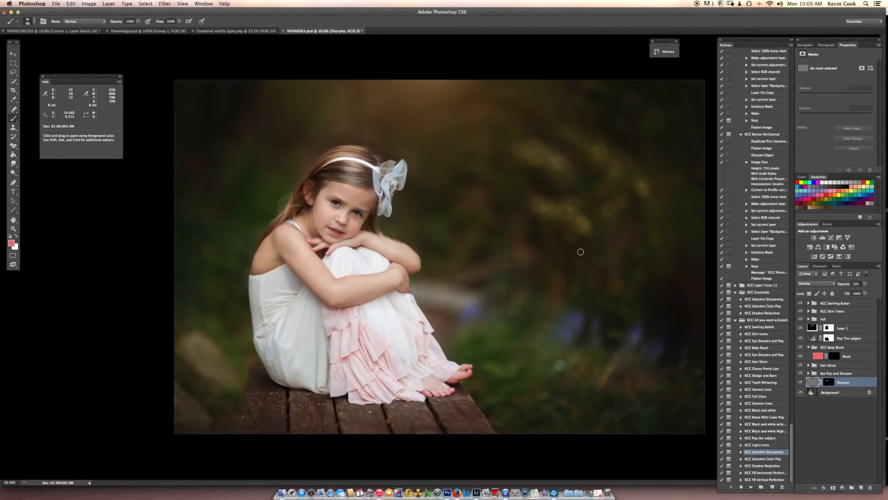
scroll(591, 246, "down", 2)
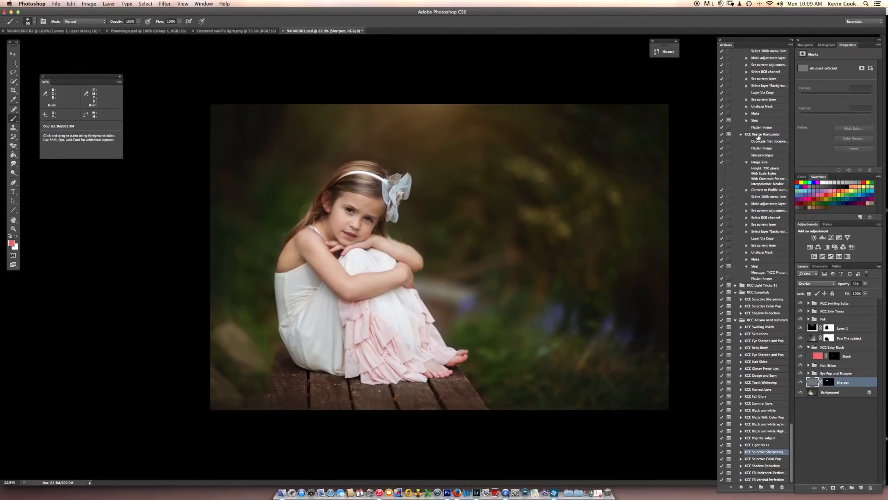